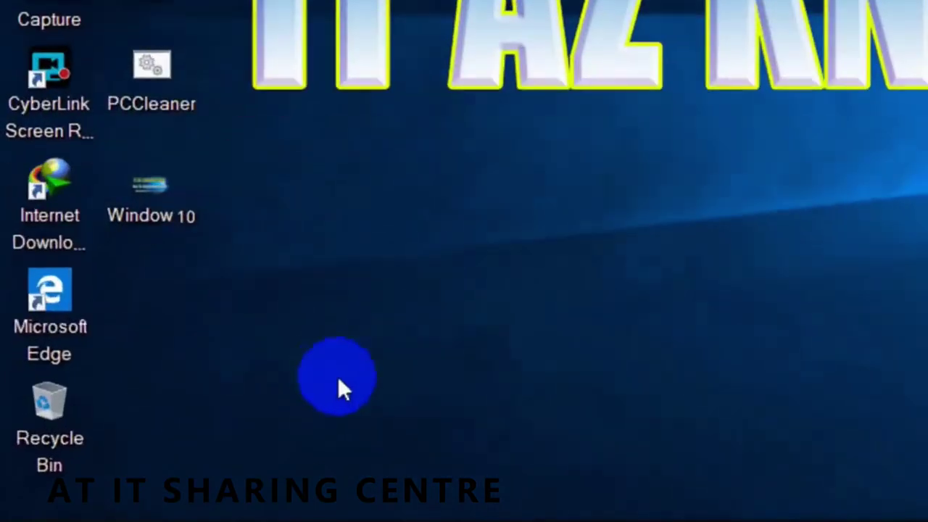
# Step: Launch the Registry Editor with the regedit command and expand the HKEY_CLASSES_ROOT branch
pyautogui.moveTo(109, 514)
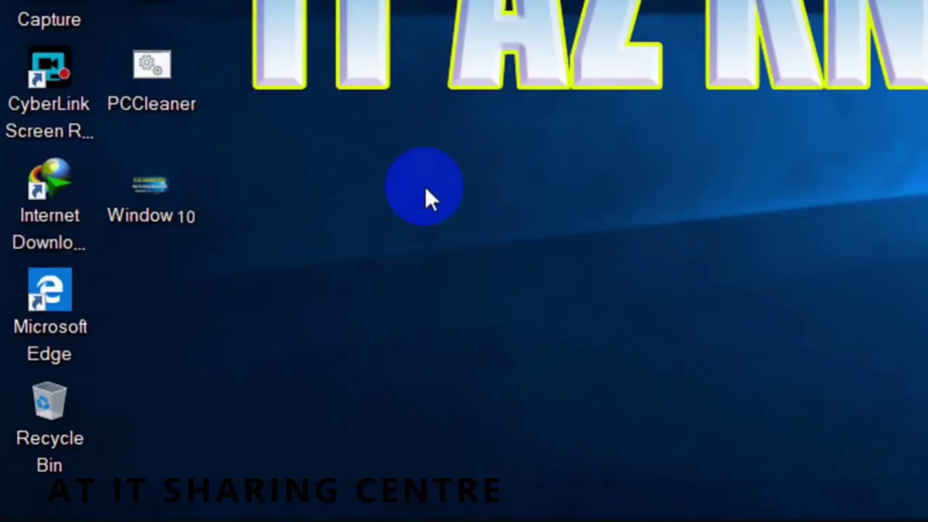
pyautogui.press('super+r')
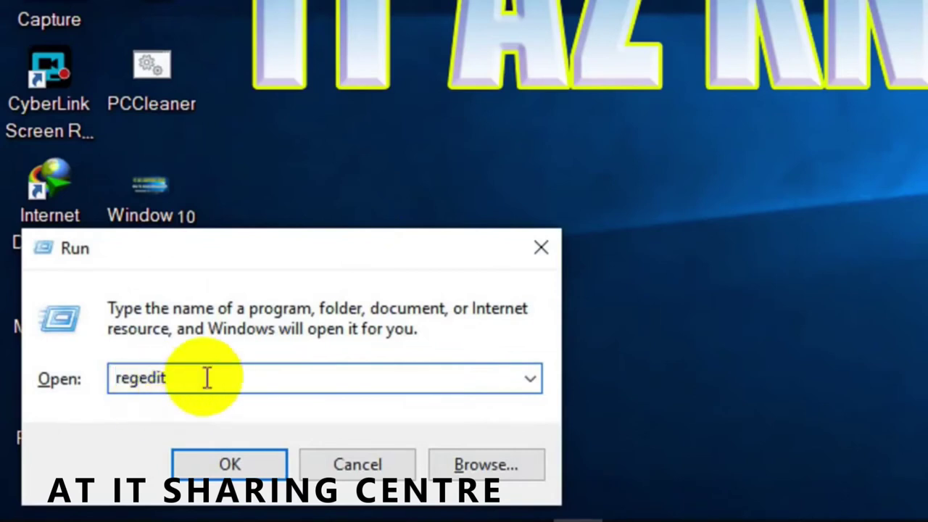
pyautogui.click(205, 467)
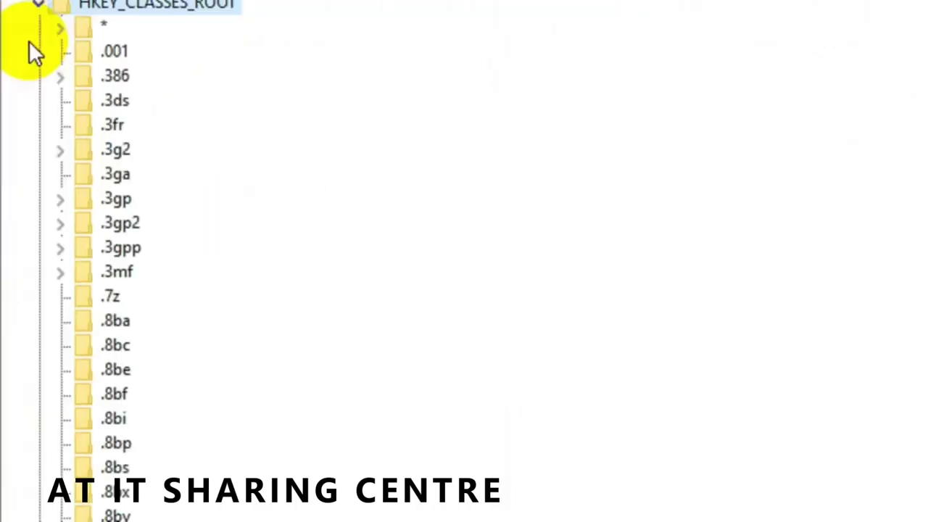
pyautogui.click(44, 108)
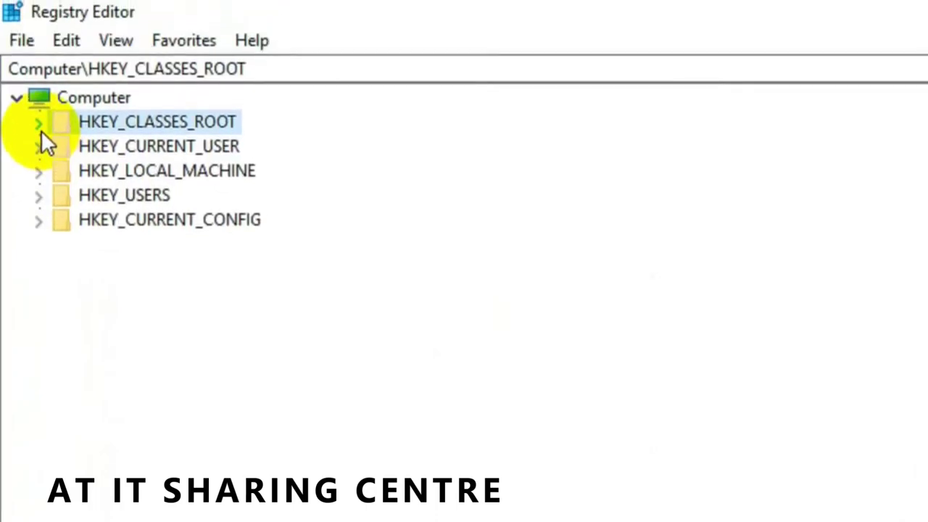
pyautogui.click(41, 129)
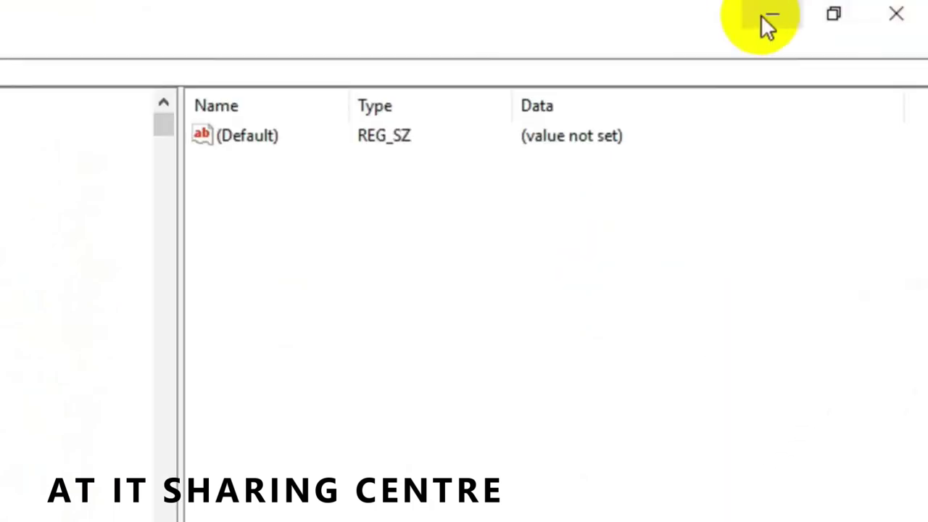
# Step: Locate and select the lnkfile key under HKEY_CLASSES_ROOT
pyautogui.click(769, 16)
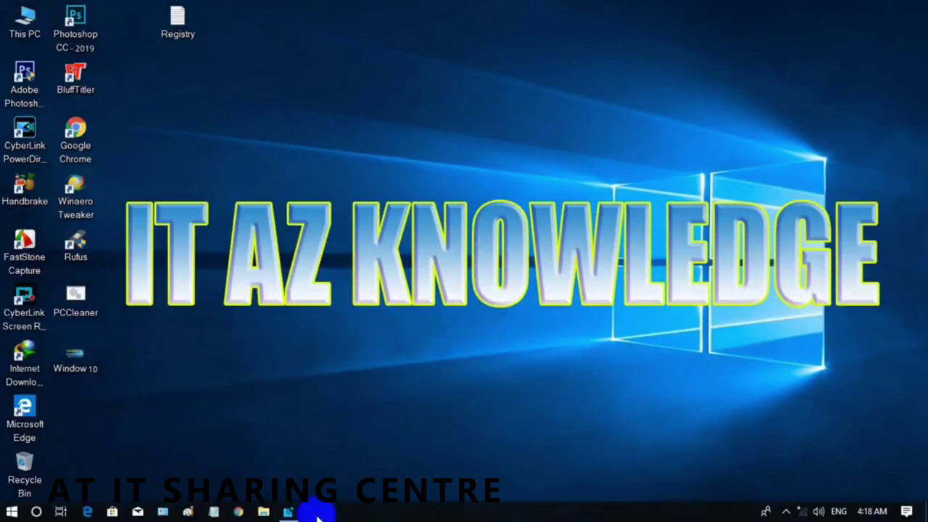
pyautogui.click(288, 513)
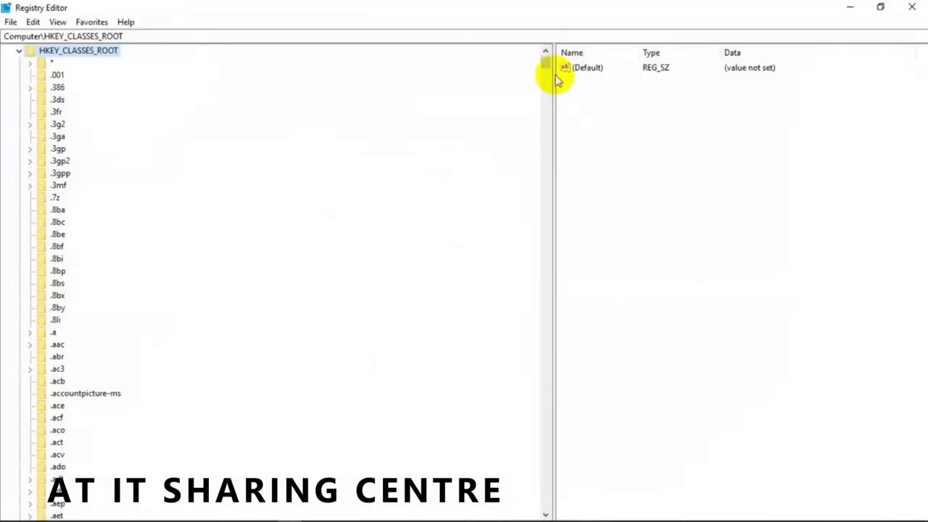
pyautogui.moveTo(547, 66); pyautogui.dragTo(551, 261)
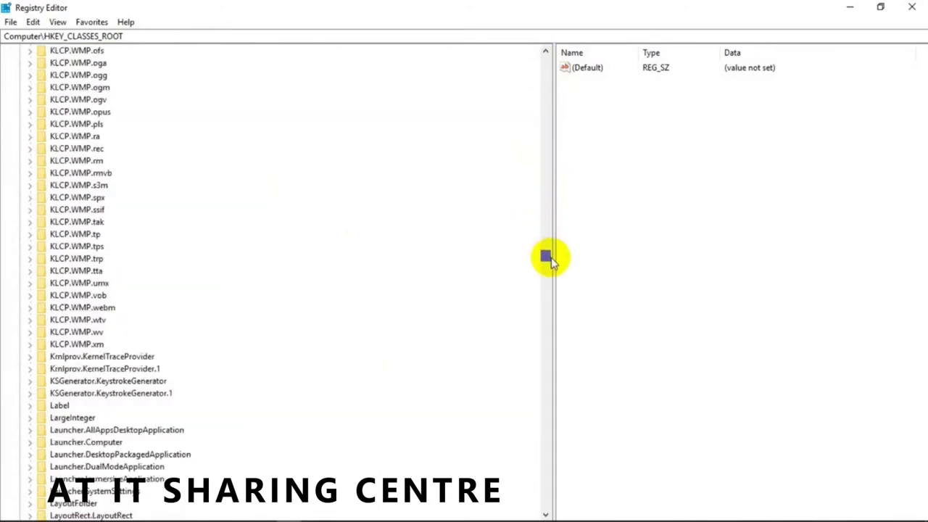
pyautogui.scroll(-15, 188, 276)
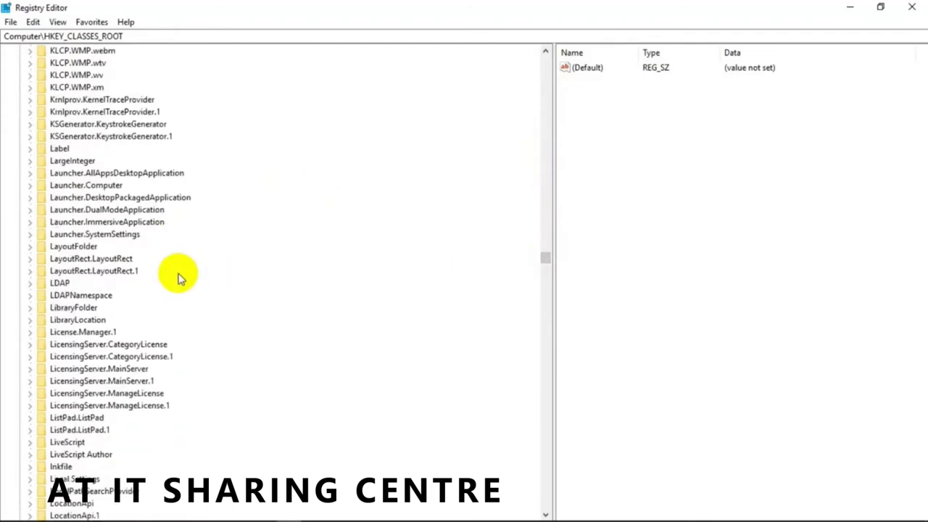
pyautogui.scroll(-1, 151, 317)
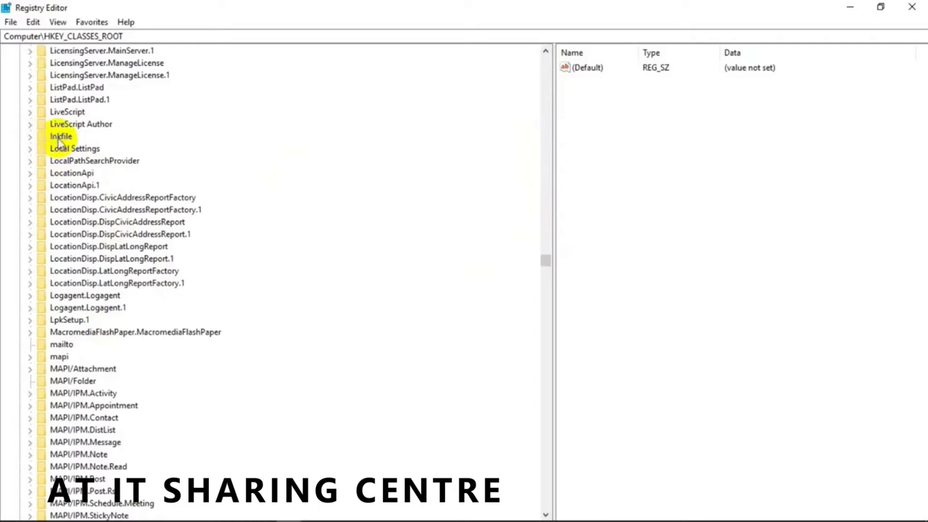
pyautogui.click(863, 10)
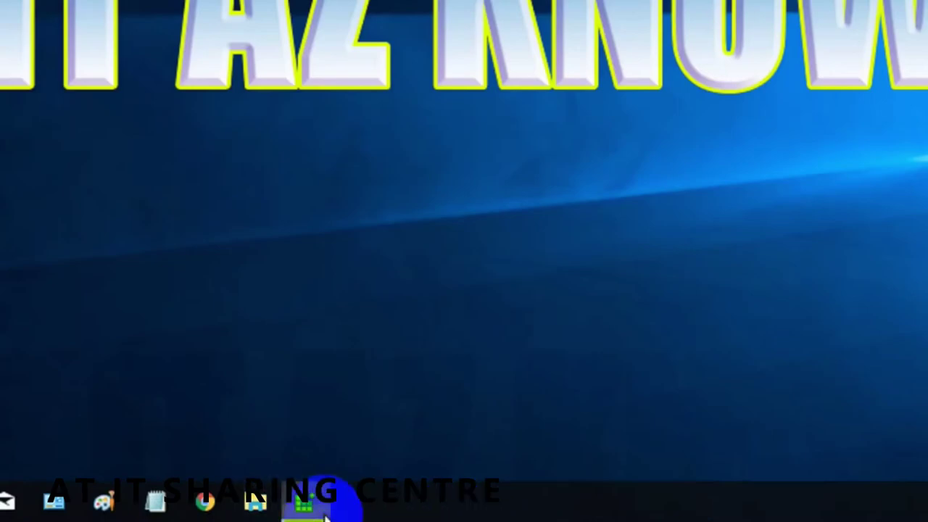
pyautogui.click(325, 512)
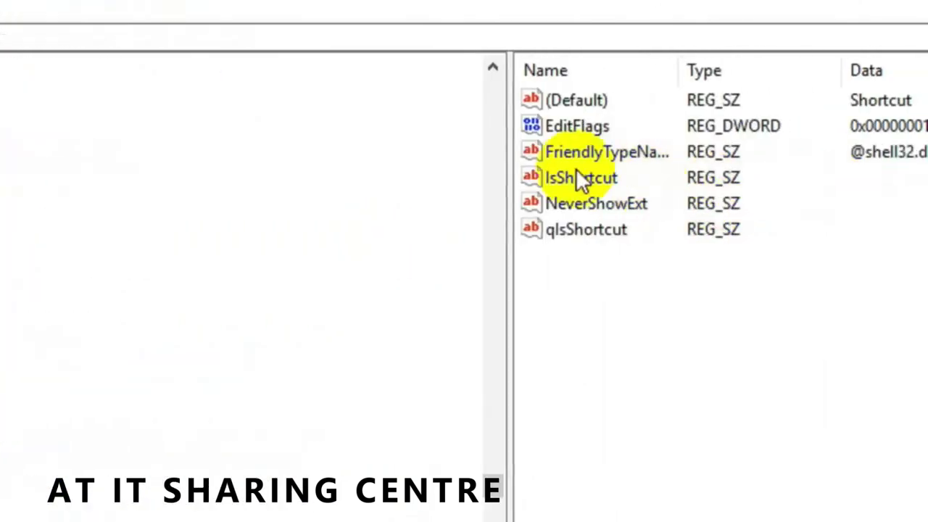
# Step: Rename the lnkfile key's IsShortcut value to aIsShortcut
pyautogui.click(564, 180)
pyautogui.rightClick(564, 181)
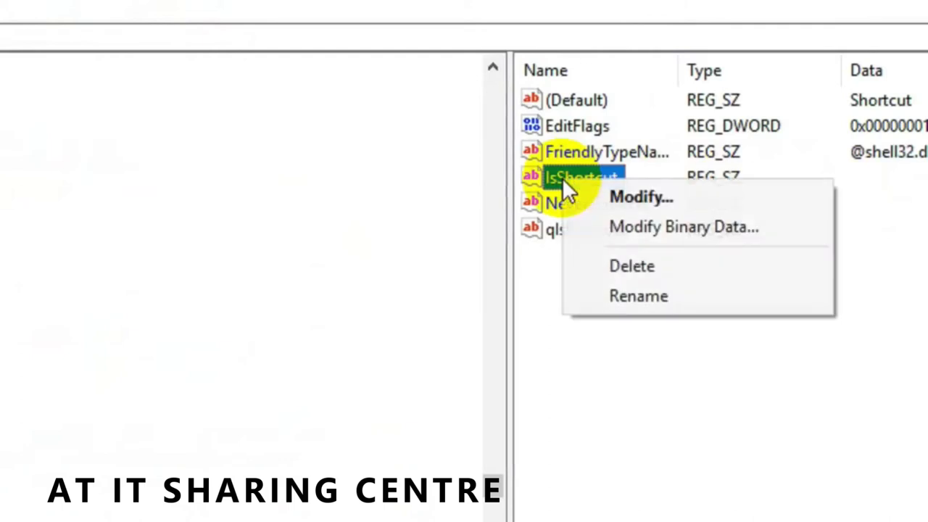
pyautogui.click(616, 296)
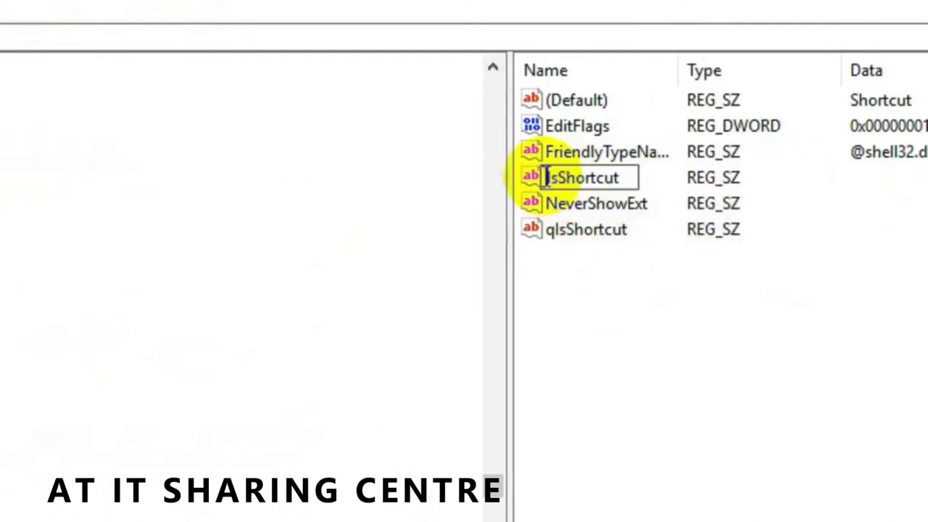
pyautogui.write('al')
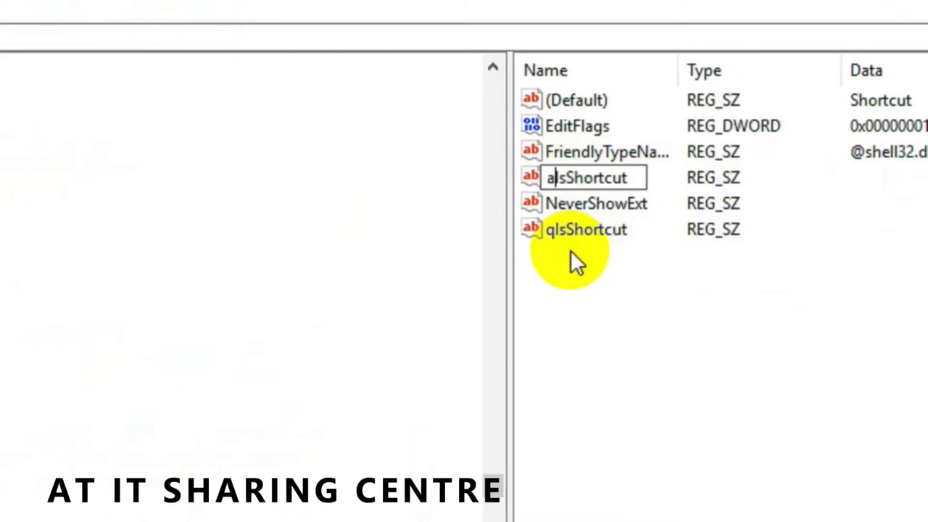
pyautogui.press('Return')
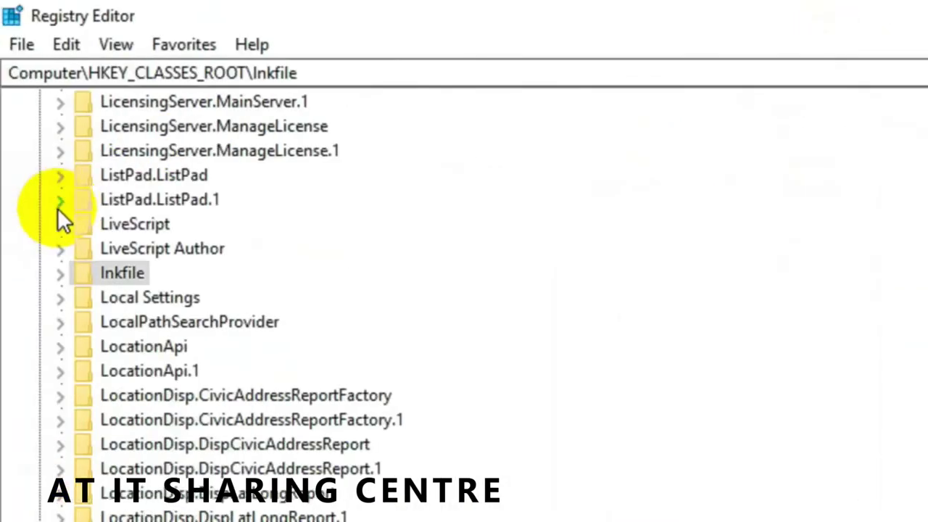
# Step: Collapse the HKEY_CLASSES_ROOT branch and close the Registry Editor
pyautogui.moveTo(745, 391); pyautogui.dragTo(695, 74)
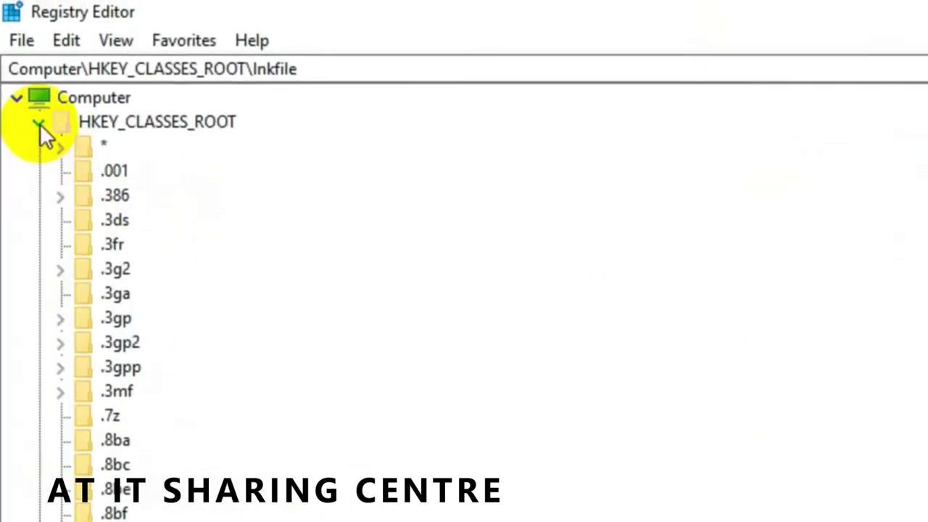
pyautogui.click(37, 121)
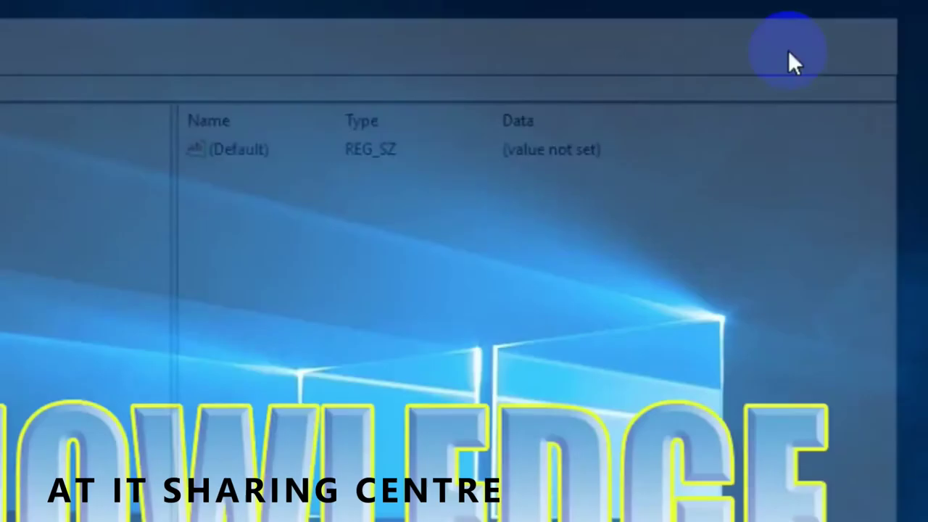
pyautogui.rightClick(174, 214)
pyautogui.click(205, 290)
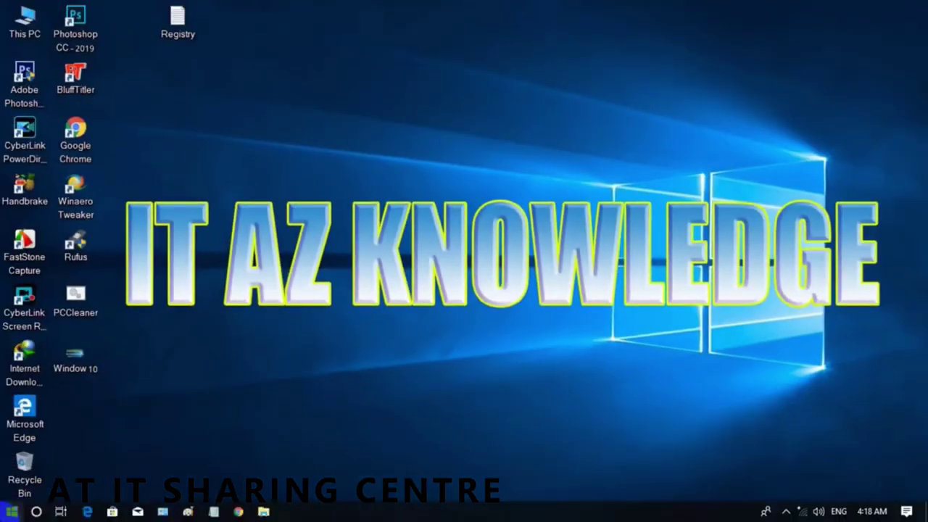
# Step: Restart the computer to apply the registry change
pyautogui.click(12, 511)
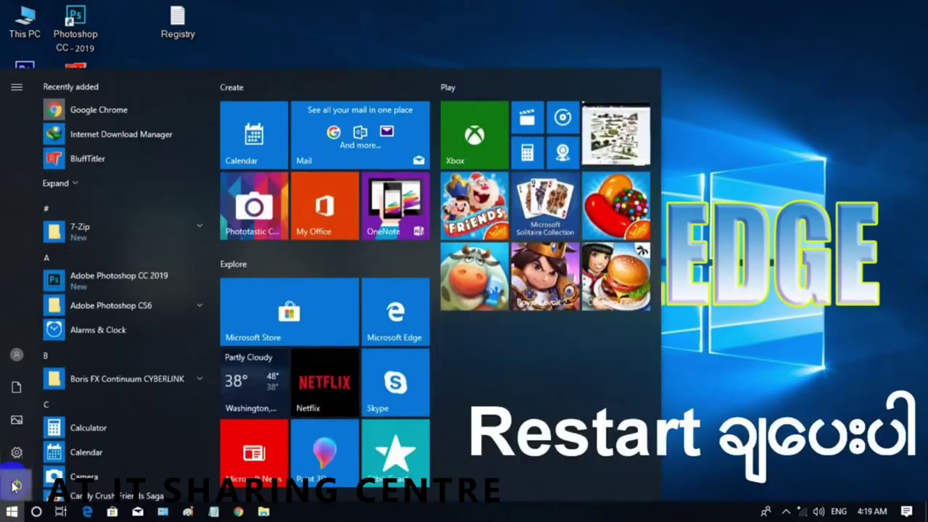
pyautogui.click(16, 484)
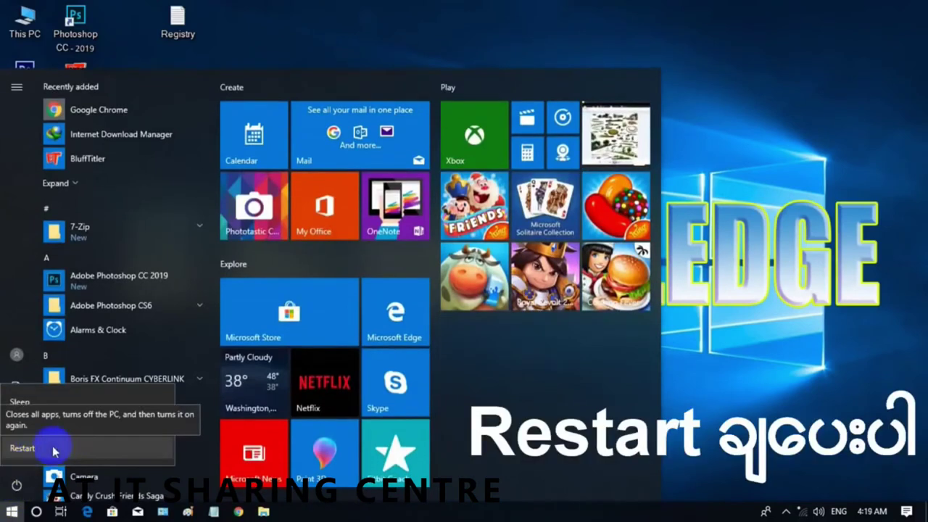
pyautogui.click(93, 452)
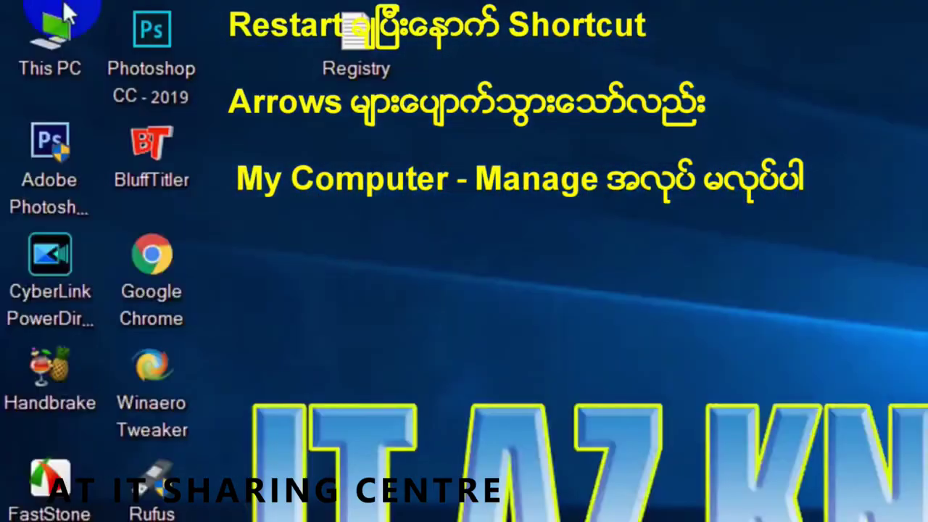
# Step: Try the Manage command of This PC on the desktop and dismiss the resulting dialog
pyautogui.rightClick(36, 44)
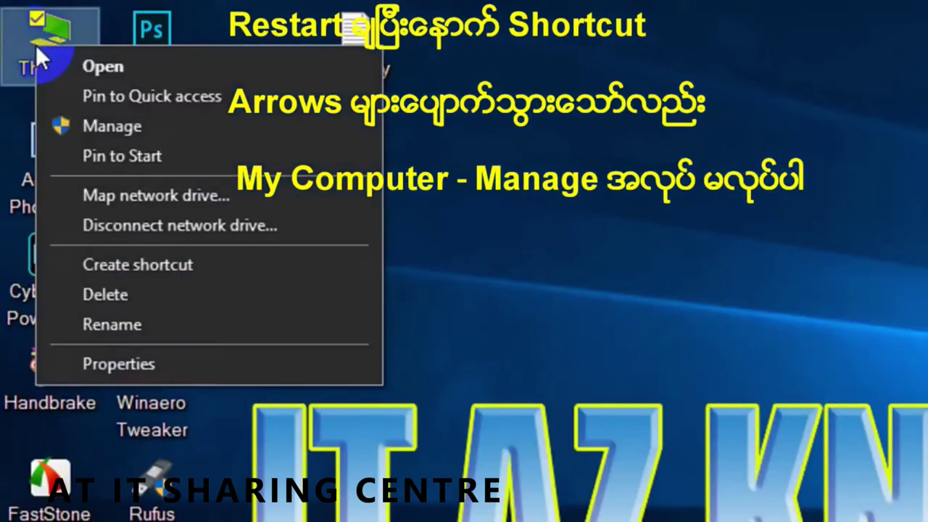
pyautogui.click(293, 116)
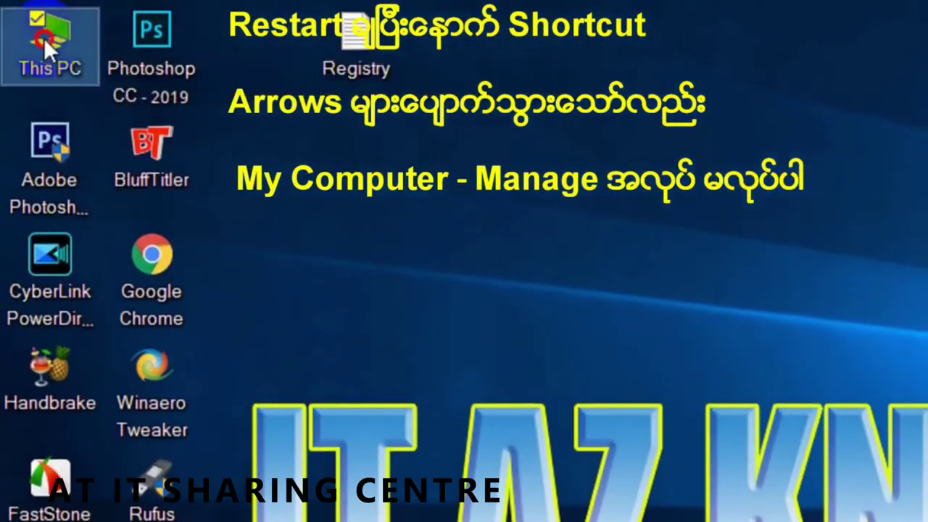
pyautogui.rightClick(44, 39)
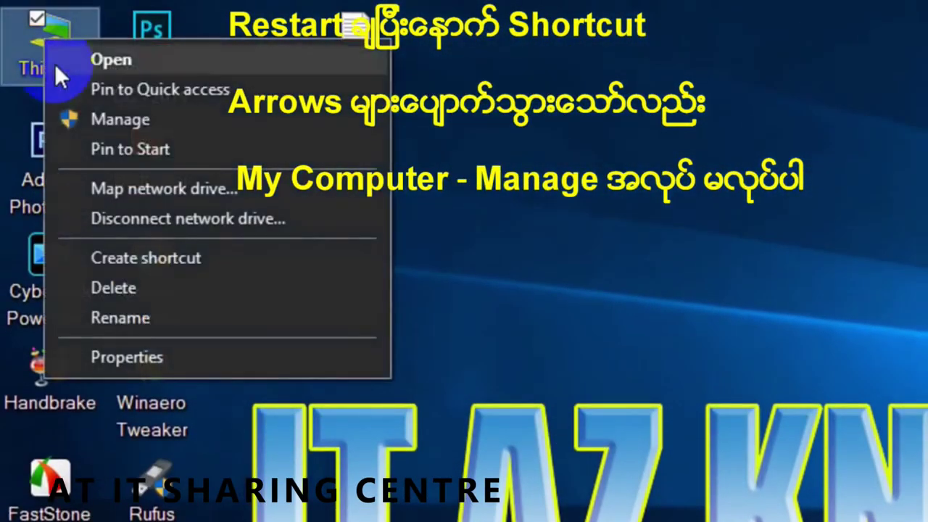
pyautogui.click(124, 125)
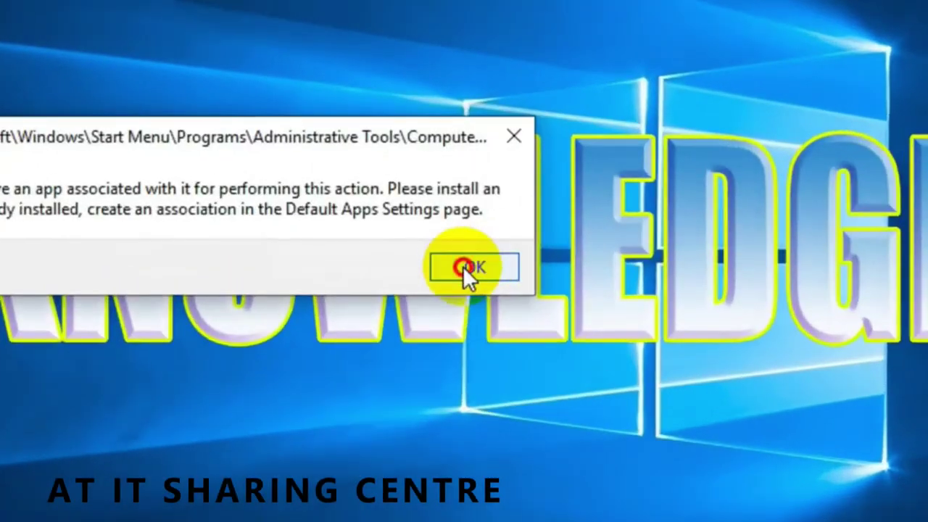
pyautogui.click(468, 268)
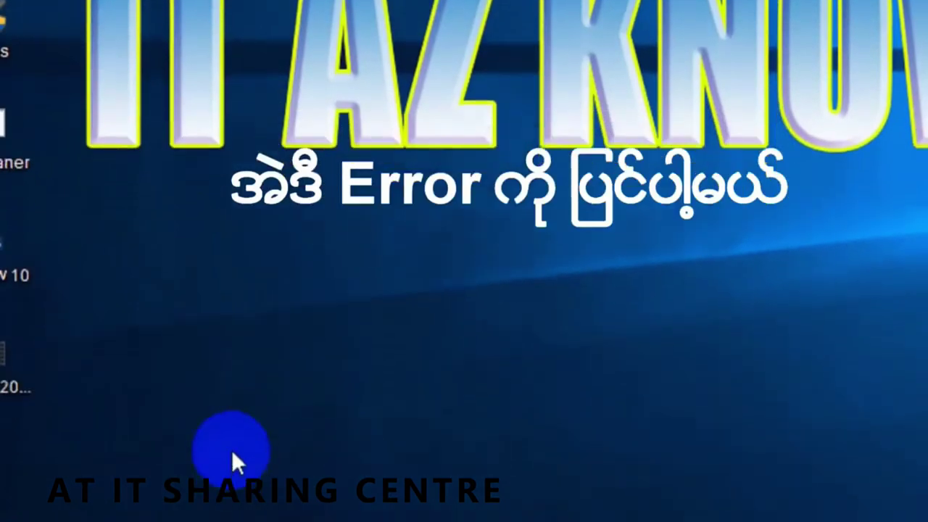
# Step: Reopen the Registry Editor with regedit, then collapse and re-expand HKEY_CLASSES_ROOT
pyautogui.press('super+r')
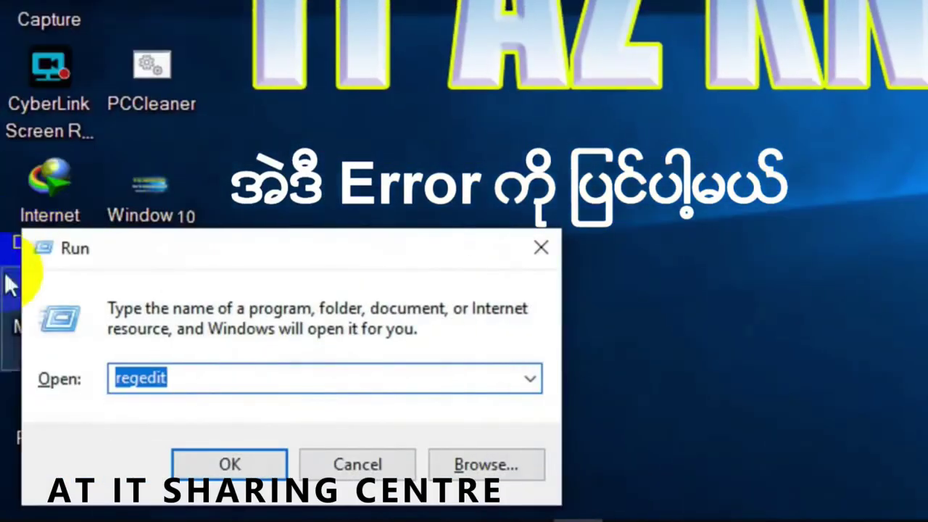
pyautogui.click(195, 384)
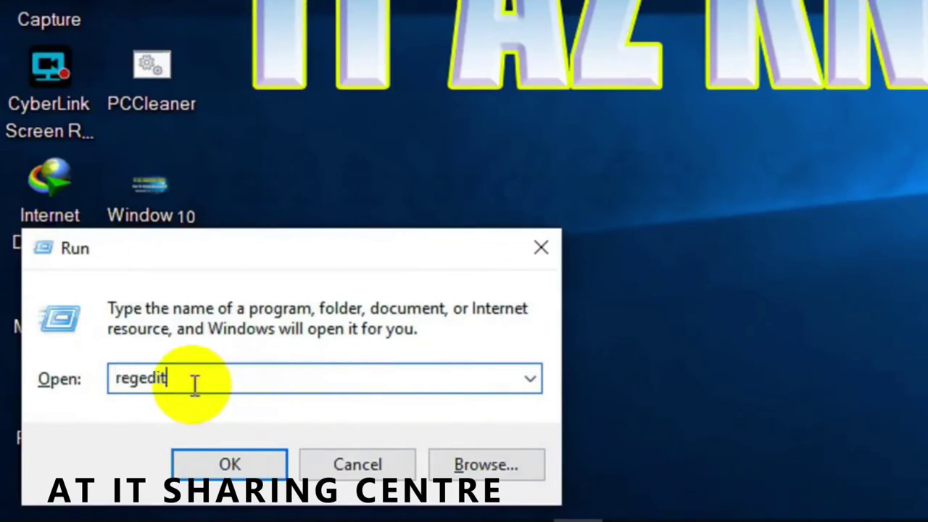
pyautogui.click(230, 464)
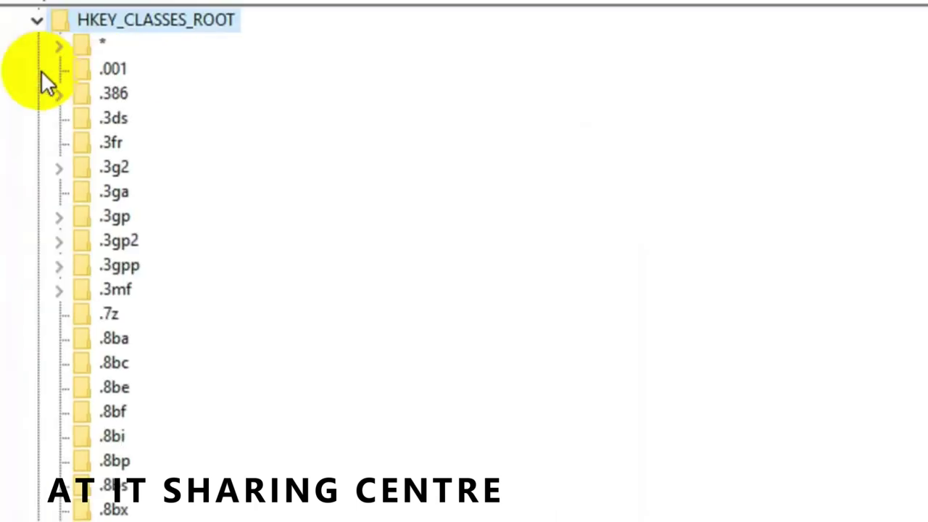
pyautogui.click(37, 20)
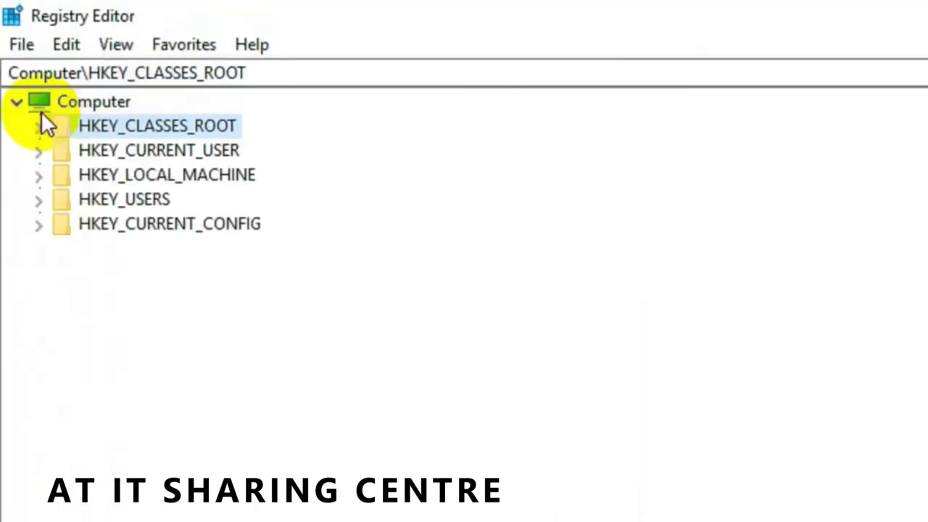
pyautogui.click(38, 131)
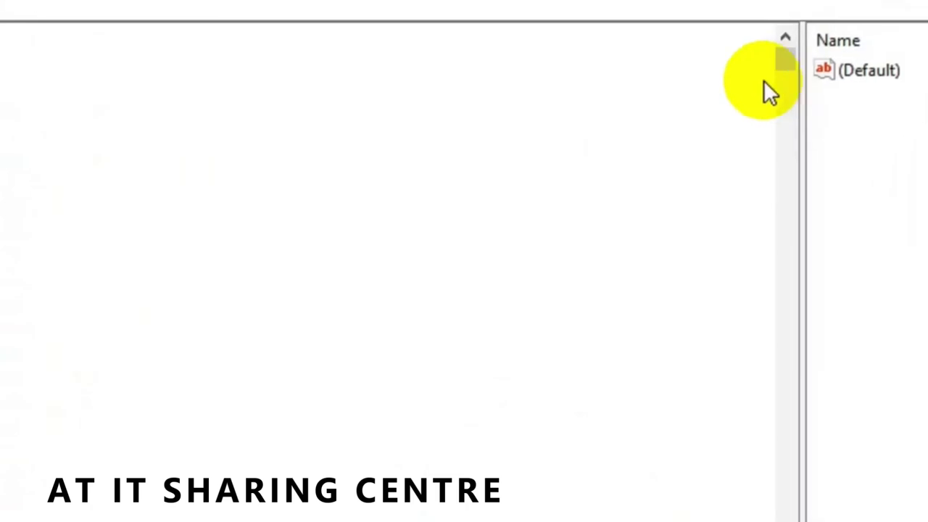
# Step: Find the lnkfile key again in the HKEY_CLASSES_ROOT branch and display its values
pyautogui.click(703, 181)
pyautogui.moveTo(703, 184); pyautogui.dragTo(704, 459)
pyautogui.moveTo(697, 397); pyautogui.dragTo(696, 377)
pyautogui.scroll(-11, 166, 445)
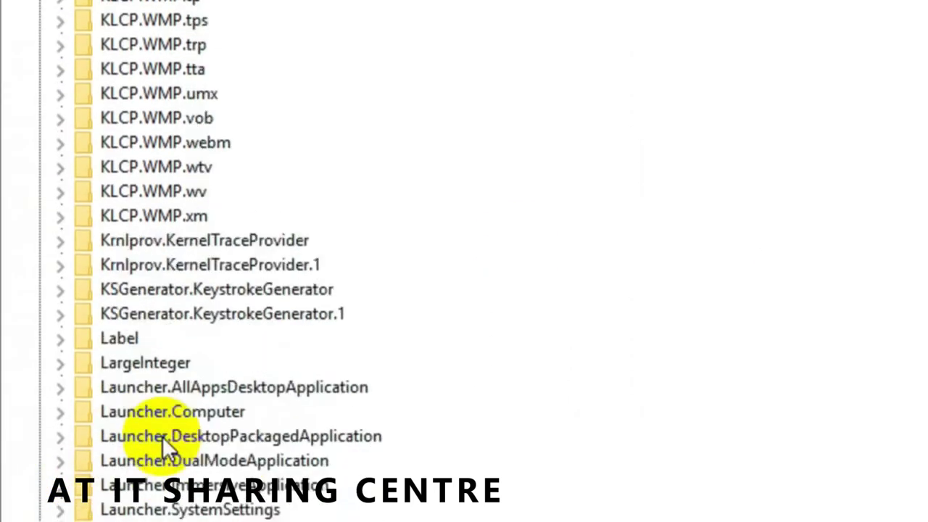
pyautogui.scroll(-2, 168, 388)
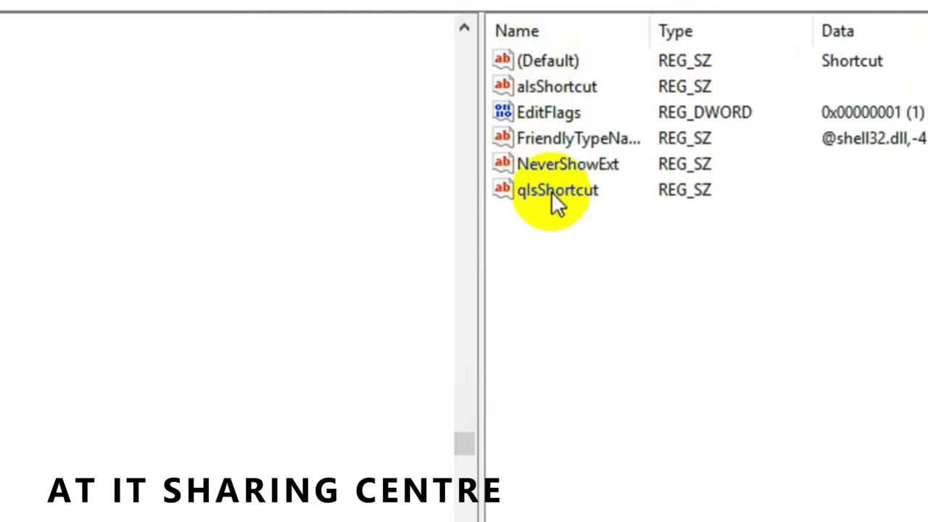
# Step: Rename the aIsShortcut value of the lnkfile key back to IsShortcut
pyautogui.click(551, 192)
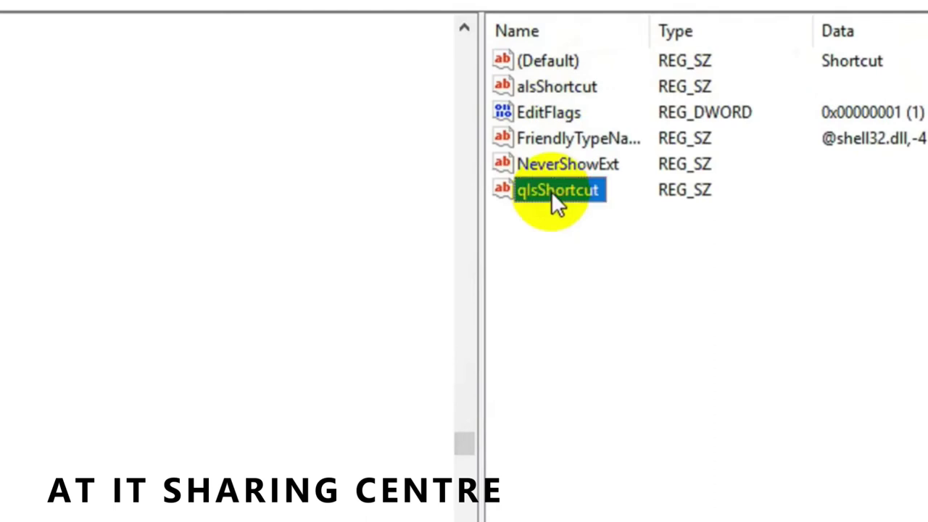
pyautogui.rightClick(551, 191)
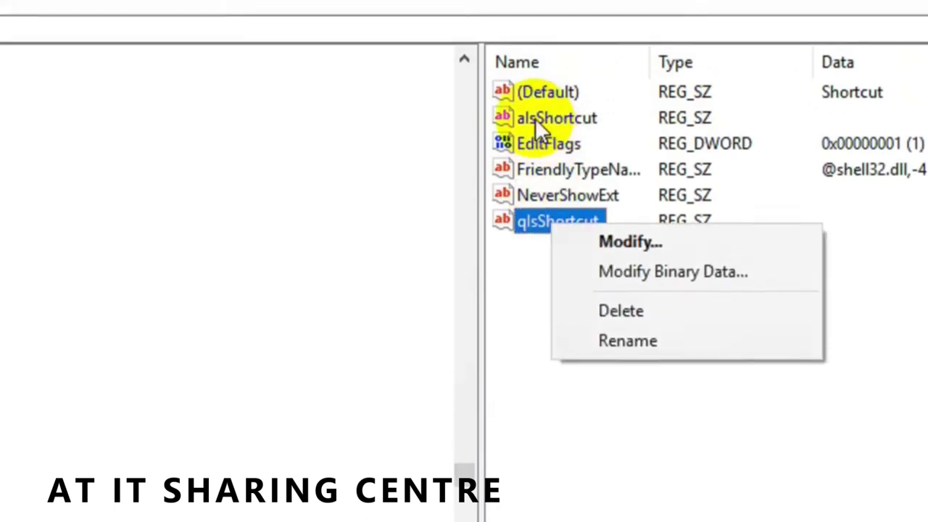
pyautogui.click(535, 118)
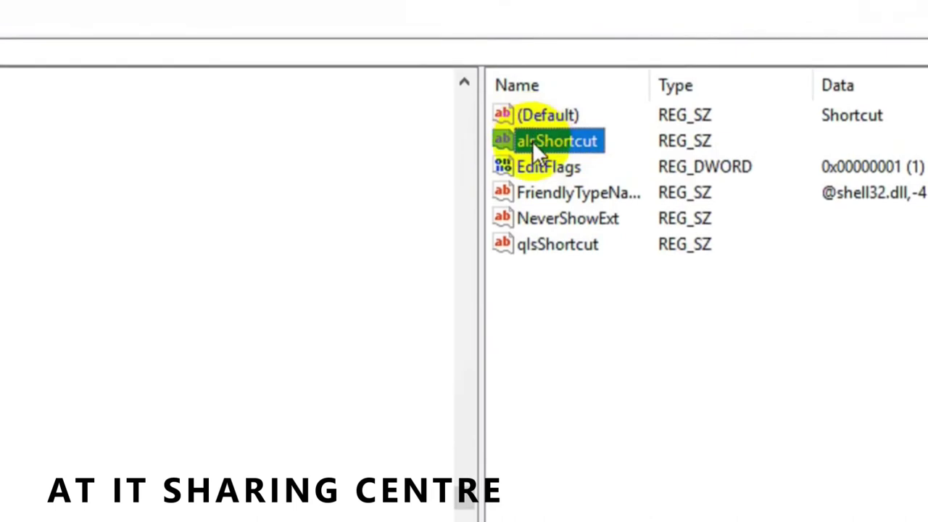
pyautogui.rightClick(534, 140)
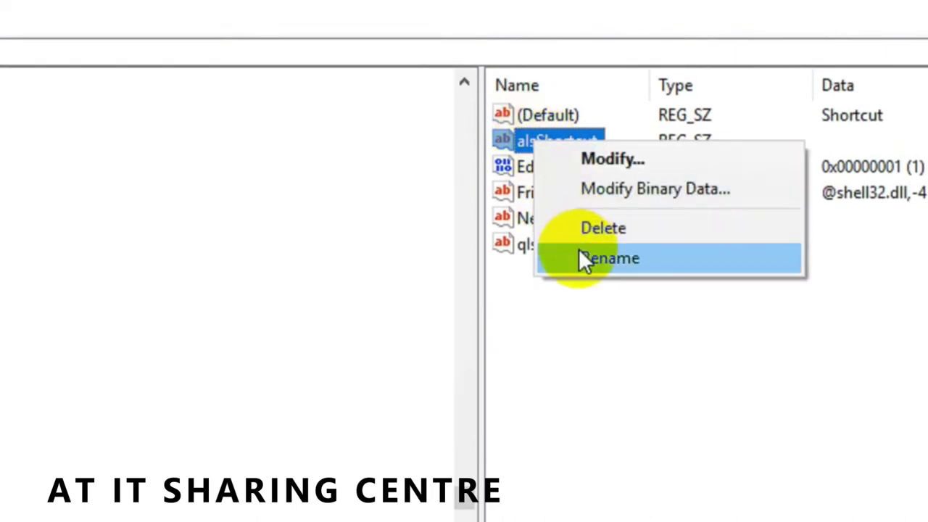
pyautogui.click(602, 258)
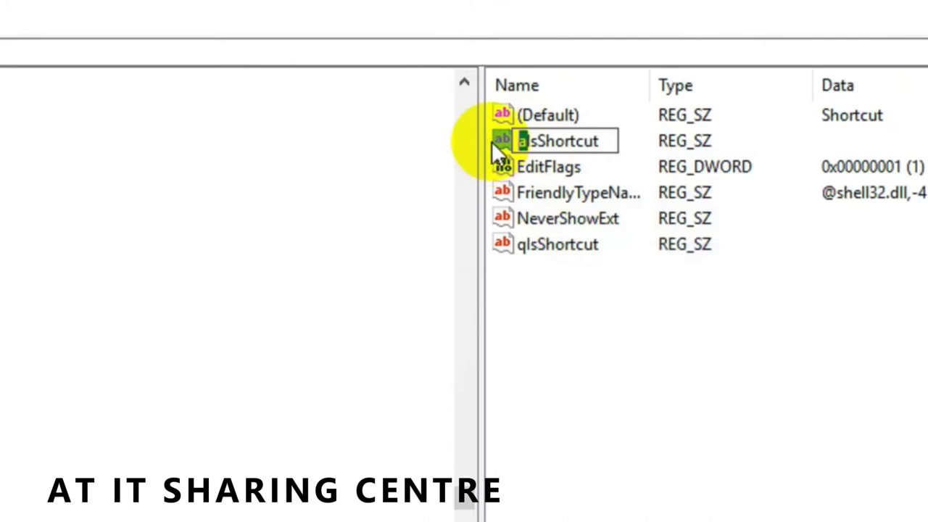
pyautogui.press('Delete')
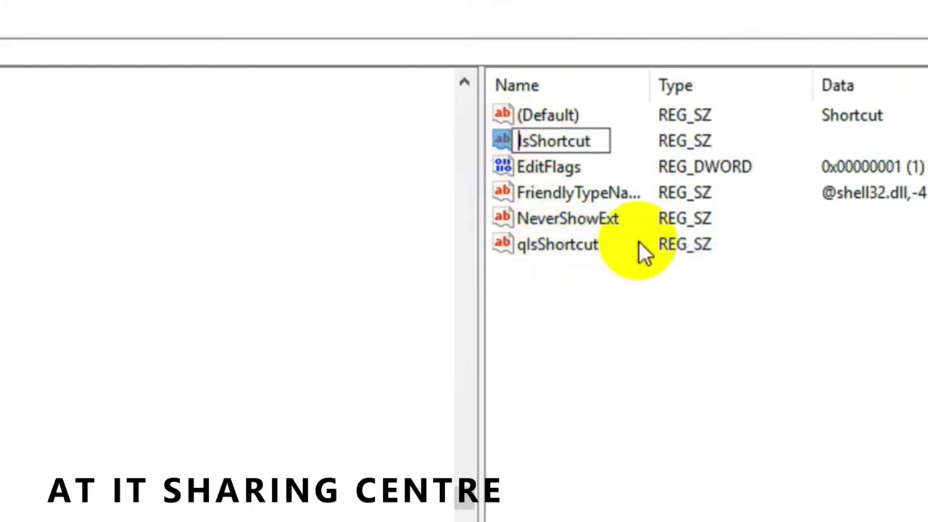
# Step: Delete the extra qIsShortcut value from the lnkfile key and confirm the permanent deletion
pyautogui.click(575, 249)
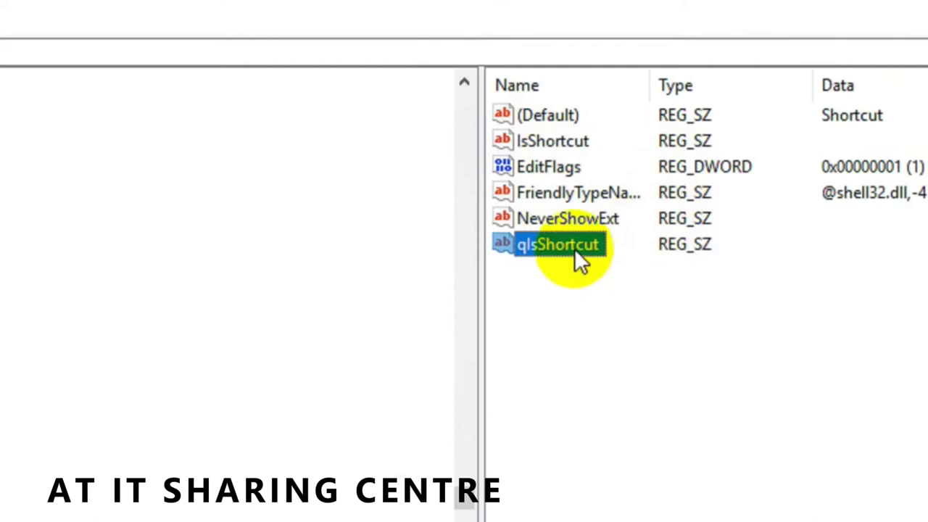
pyautogui.rightClick(574, 260)
pyautogui.click(558, 242)
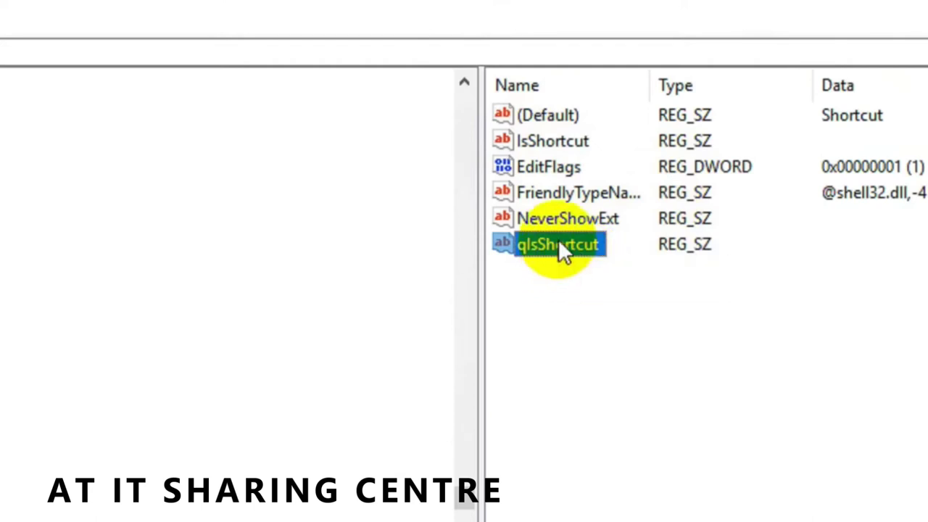
pyautogui.rightClick(558, 239)
pyautogui.click(599, 326)
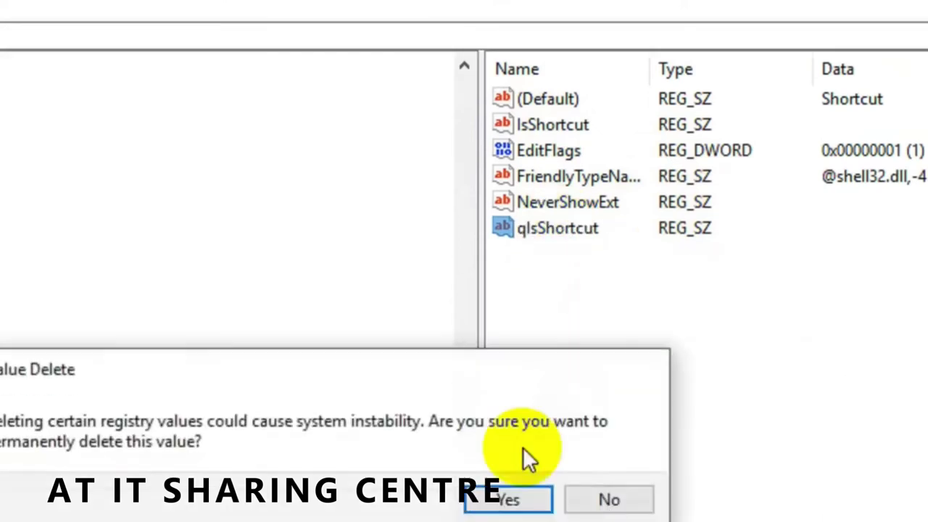
pyautogui.click(512, 516)
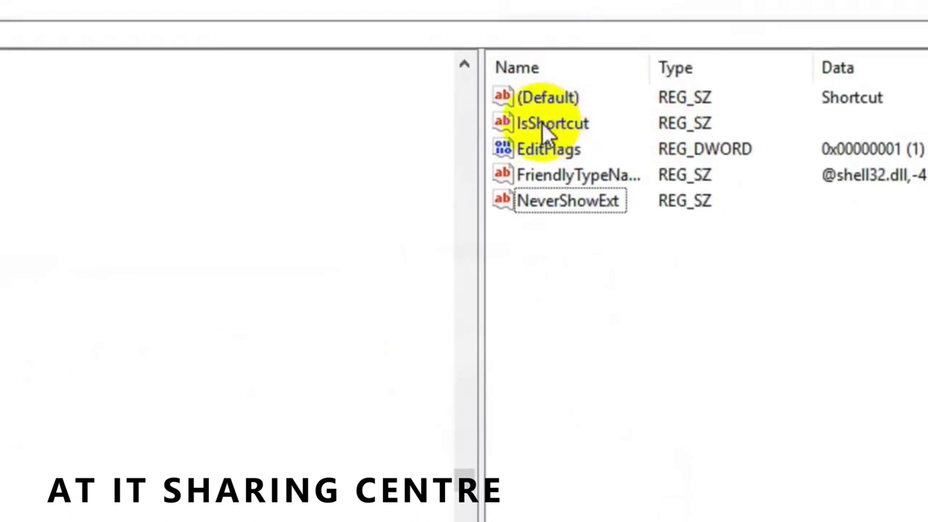
# Step: Leave the lnkfile key and close the Registry Editor
pyautogui.click(533, 25)
pyautogui.click(569, 330)
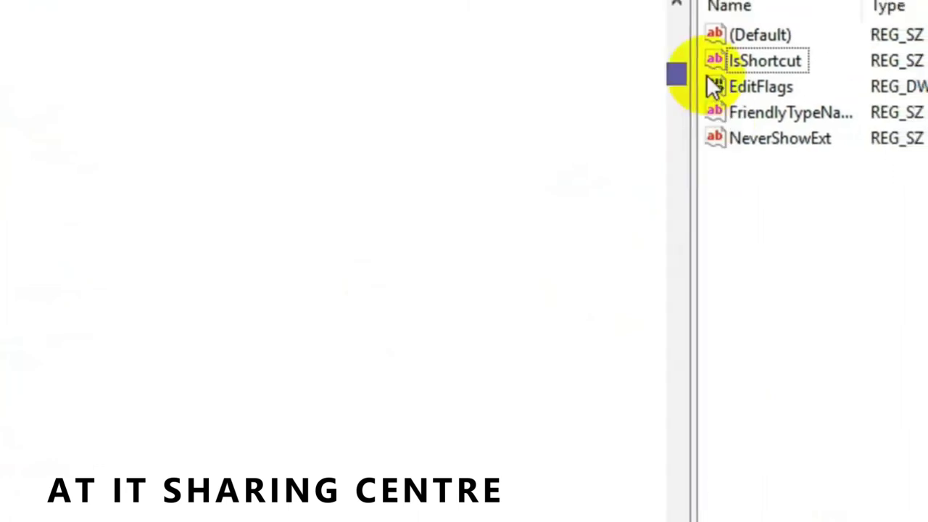
pyautogui.click(40, 126)
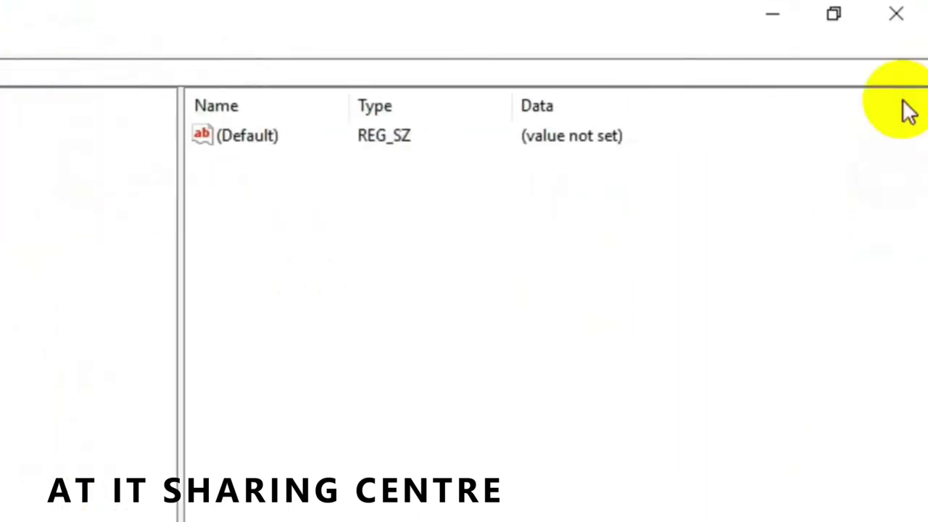
pyautogui.click(880, 33)
# Step: Refresh the desktop and restart the computer to apply the restored registry value
pyautogui.rightClick(185, 254)
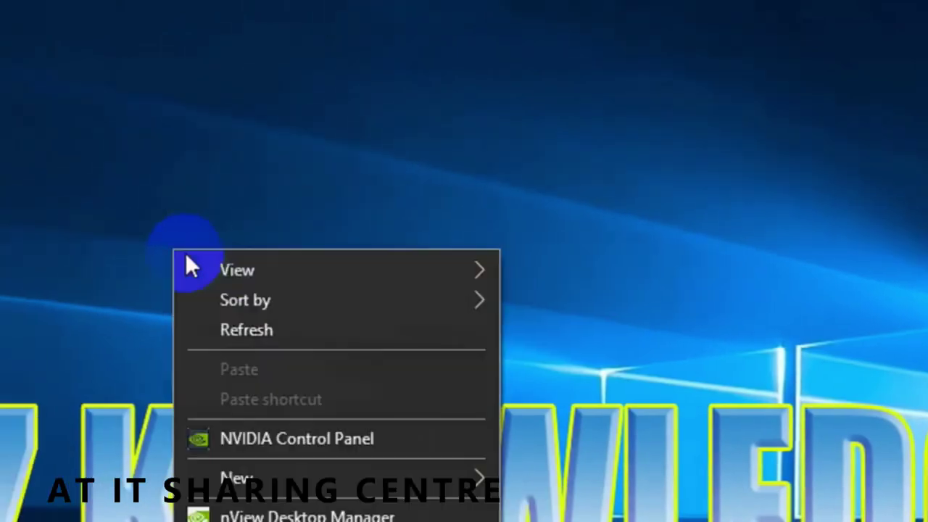
pyautogui.click(236, 330)
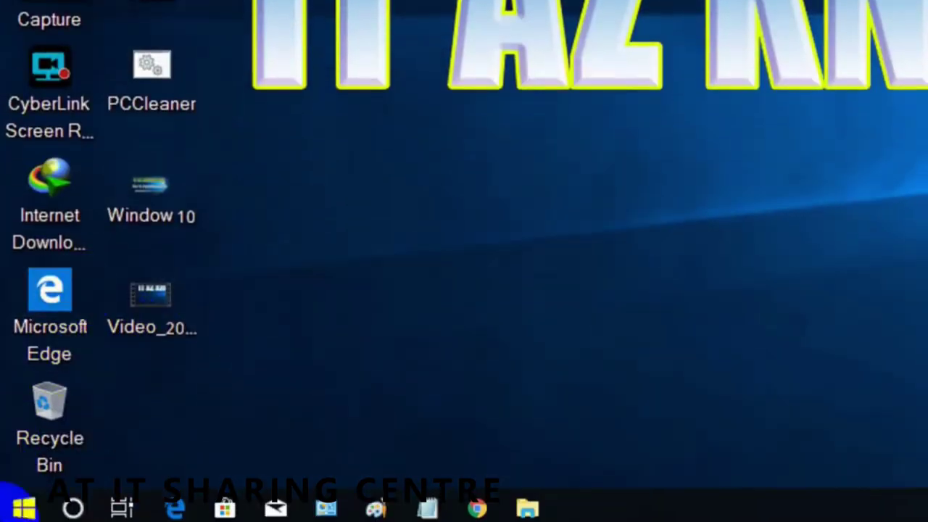
pyautogui.click(20, 502)
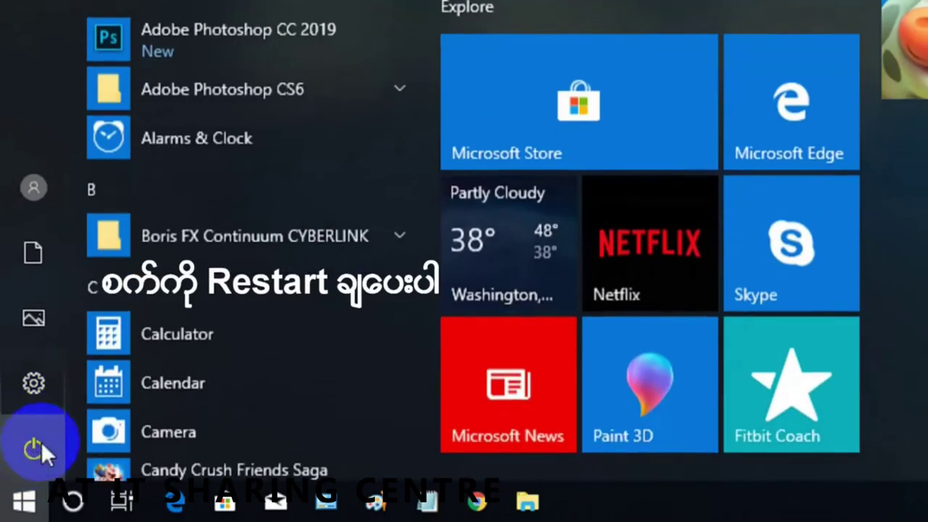
pyautogui.click(35, 448)
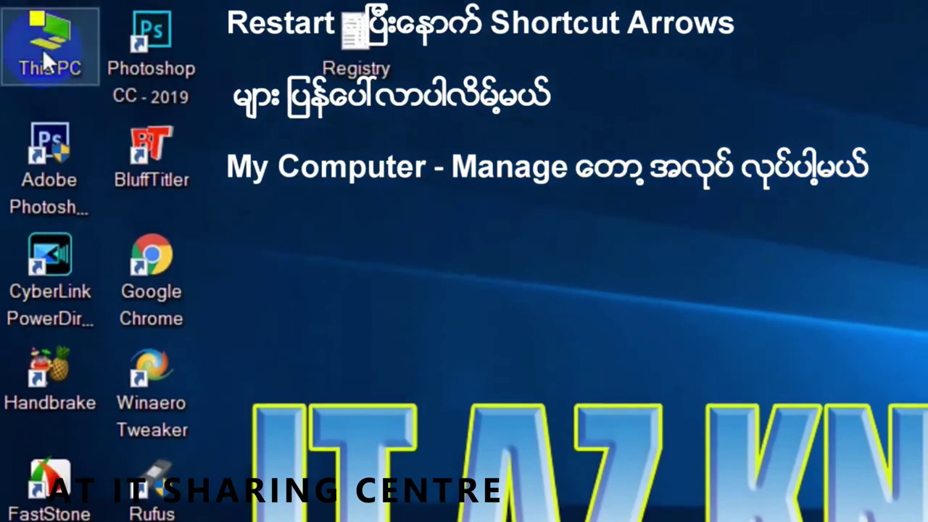
# Step: Test the Manage command of This PC on the desktop twice, closing Computer Management each time
pyautogui.rightClick(43, 53)
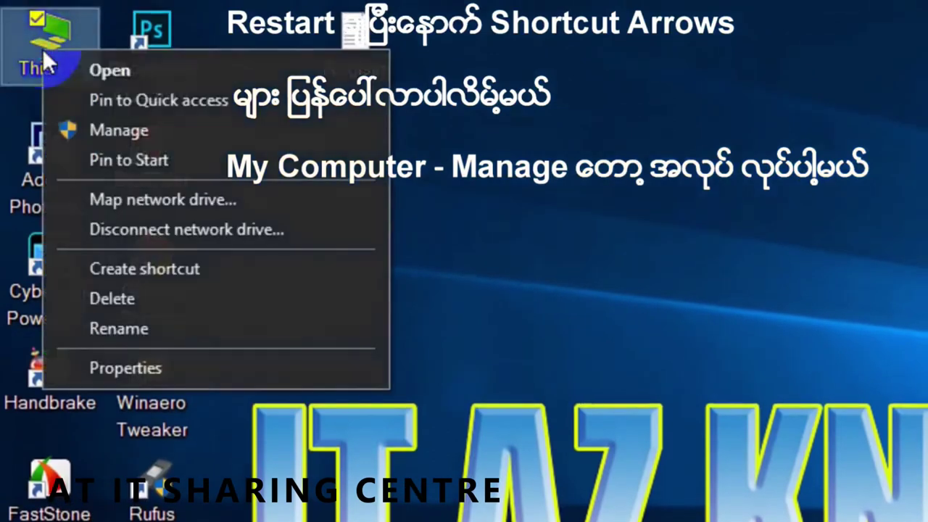
pyautogui.click(121, 129)
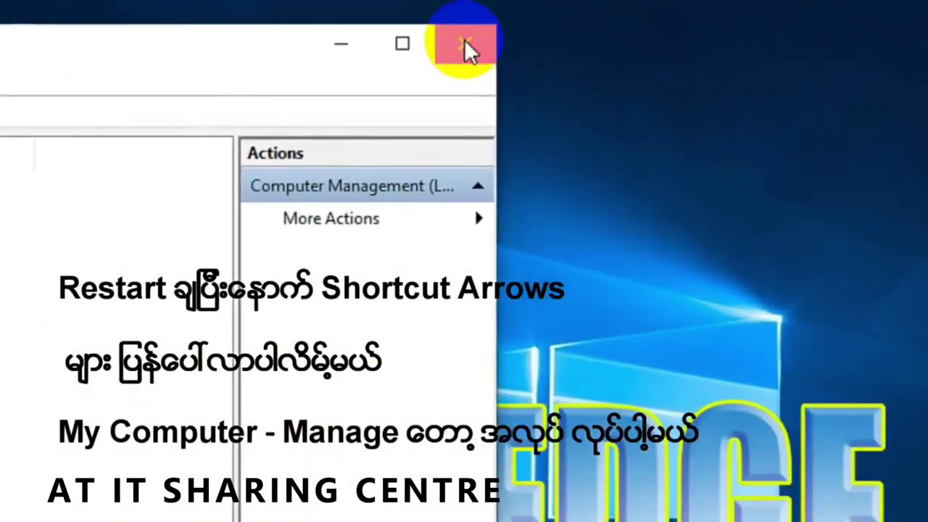
pyautogui.click(511, 42)
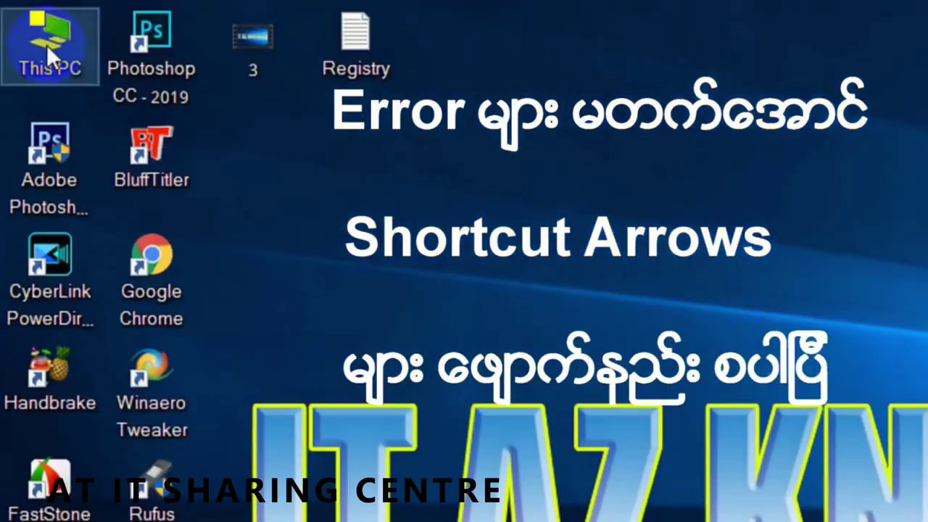
pyautogui.rightClick(46, 45)
pyautogui.click(137, 128)
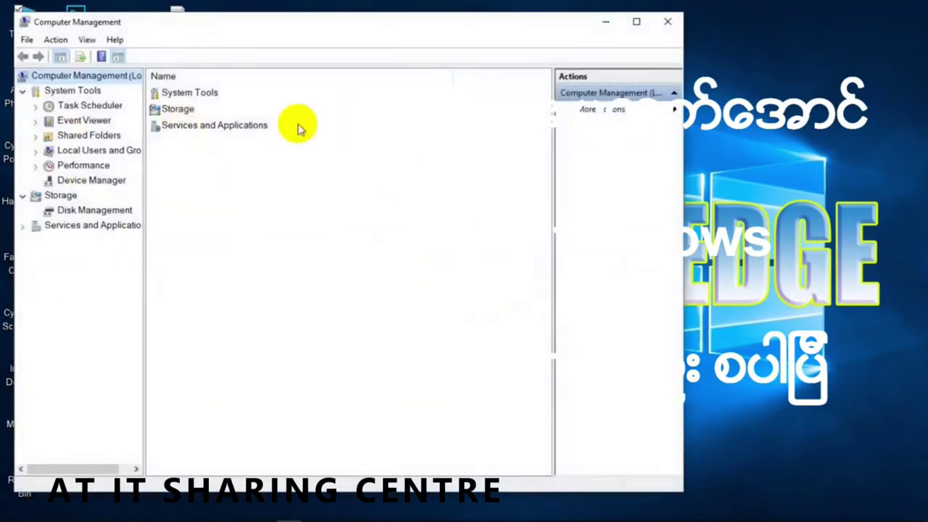
pyautogui.click(666, 23)
pyautogui.rightClick(455, 89)
pyautogui.click(406, 145)
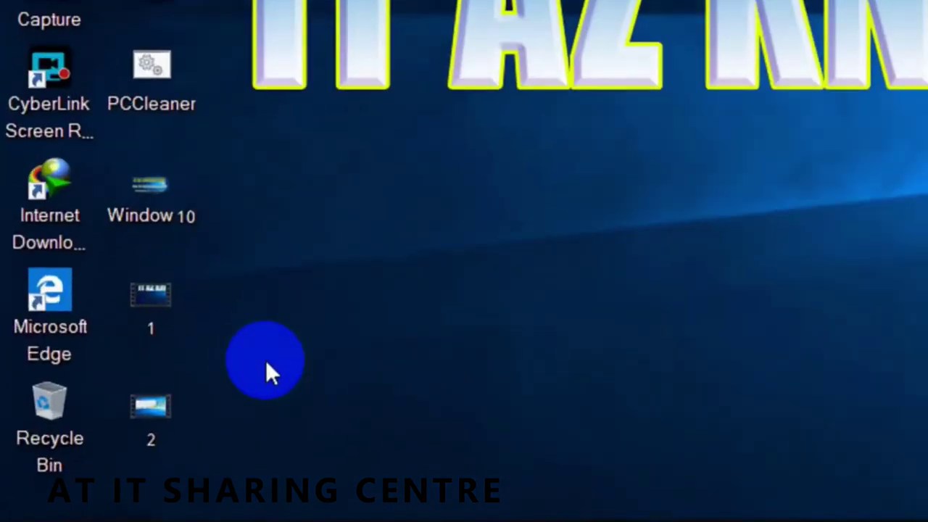
# Step: Open the Registry Editor again by running regedit
pyautogui.press('super+r')
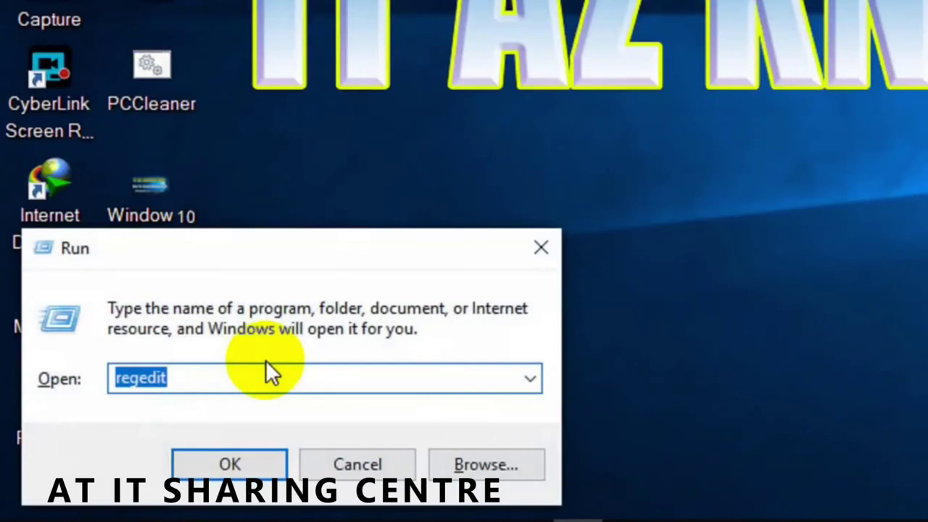
pyautogui.click(187, 386)
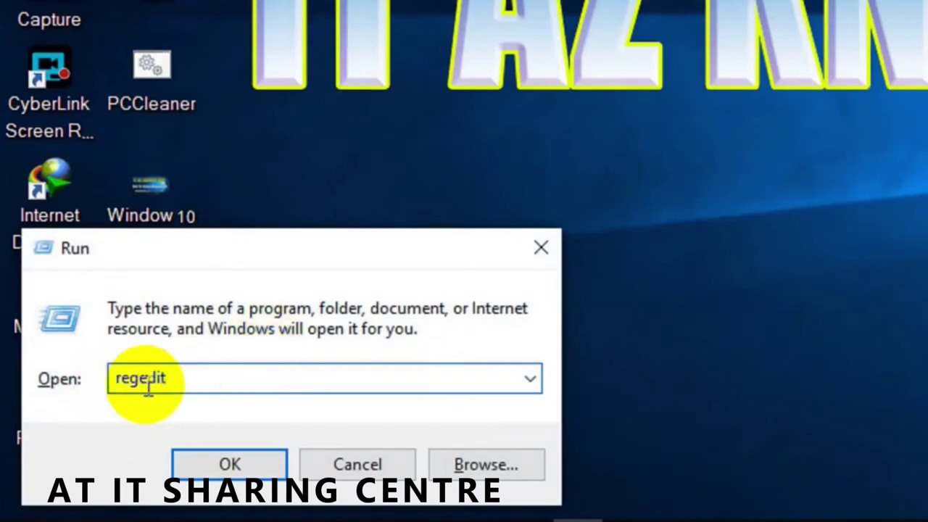
pyautogui.click(238, 470)
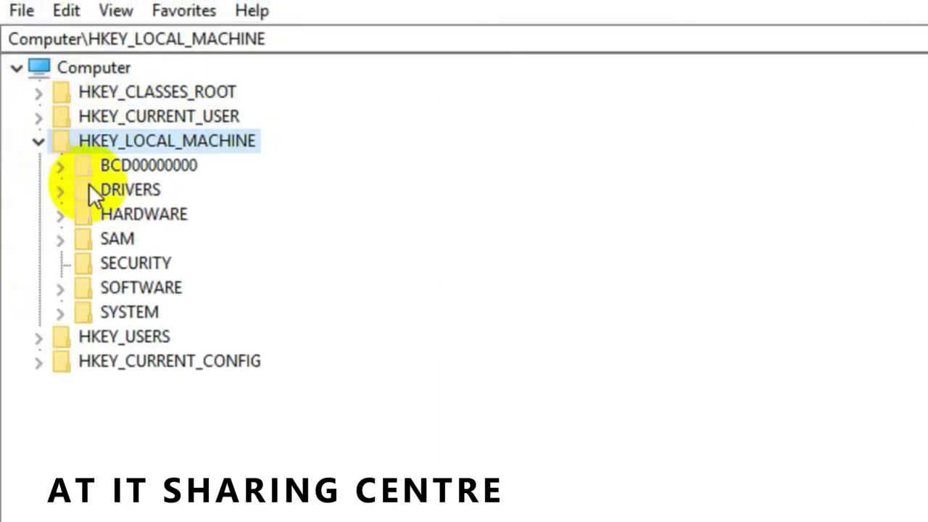
# Step: Expand the registry path HKEY_LOCAL_MACHINE\SOFTWARE\Microsoft
pyautogui.click(35, 143)
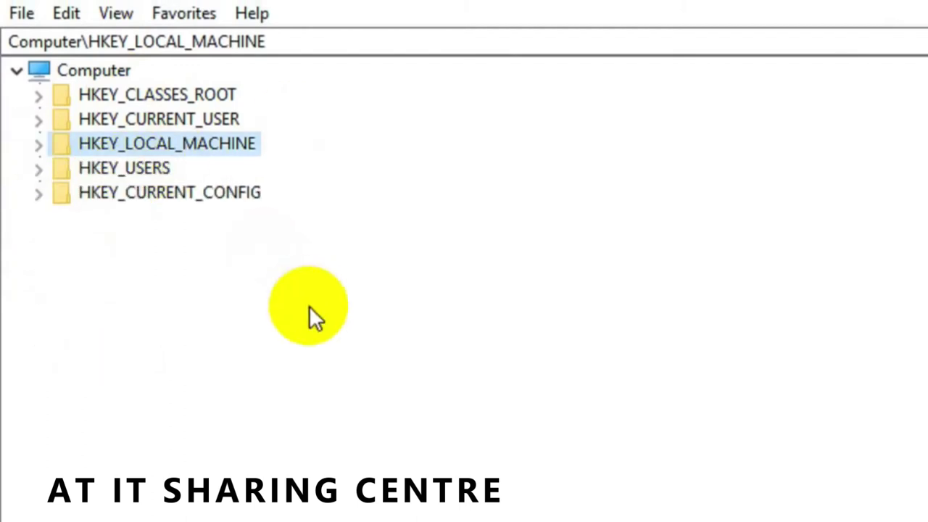
pyautogui.click(39, 150)
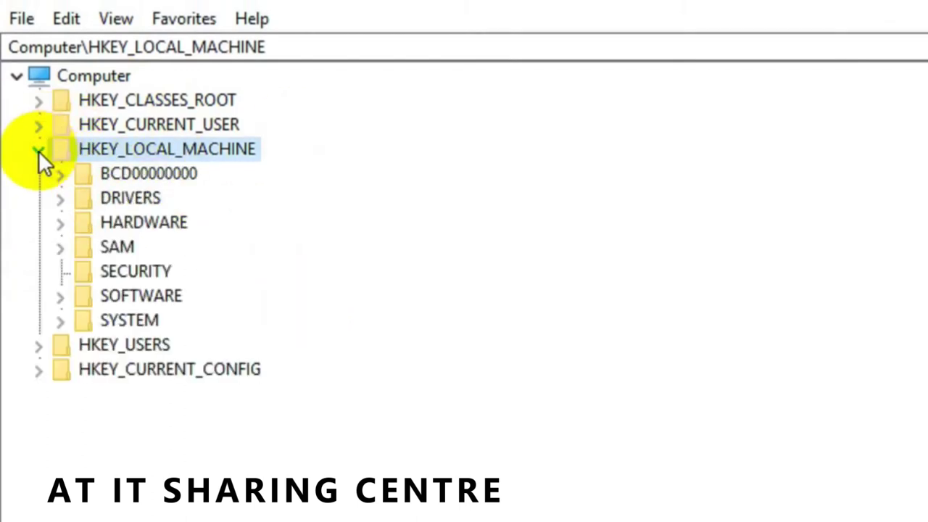
pyautogui.doubleClick(118, 297)
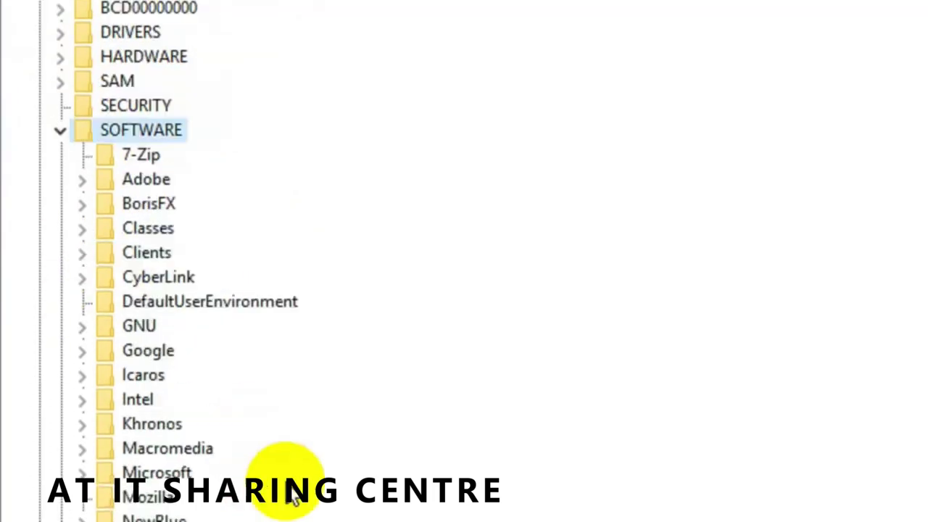
pyautogui.click(127, 333)
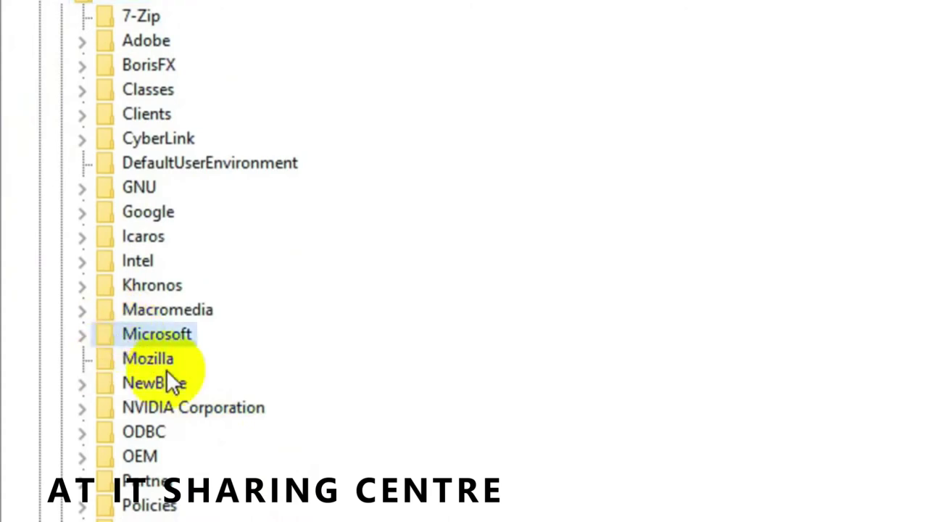
pyautogui.click(84, 338)
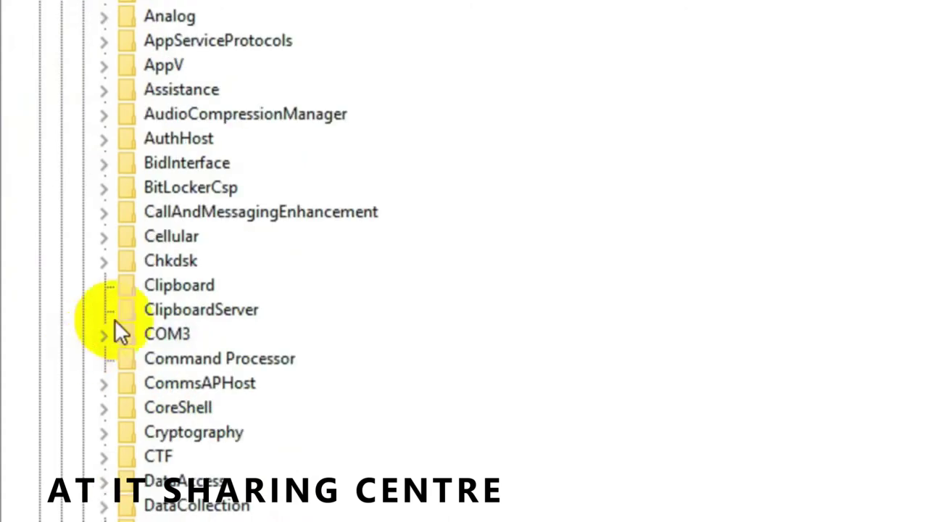
# Step: Find the Windows key in the Microsoft branch and expand it to show its subkeys, including CurrentVersion
pyautogui.scroll(-16, 382, 236)
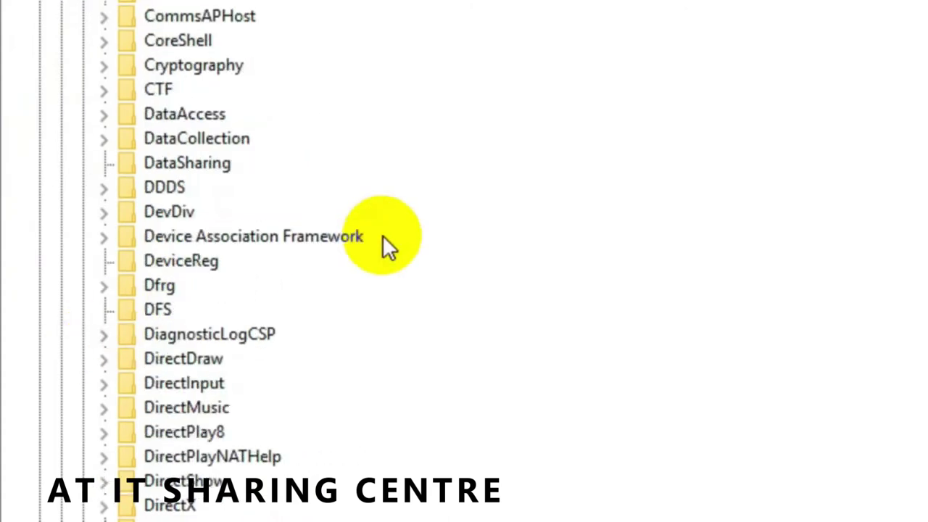
pyautogui.scroll(-20, 385, 250)
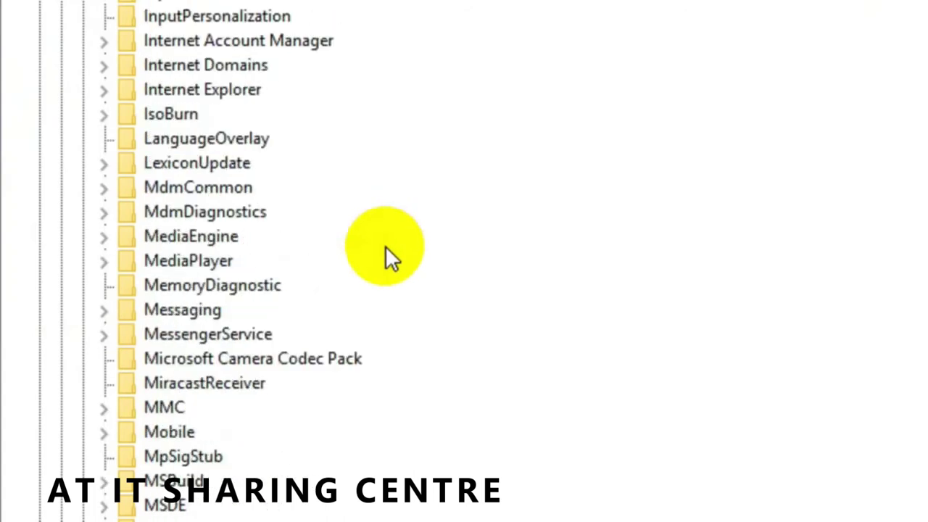
pyautogui.scroll(-20, 388, 250)
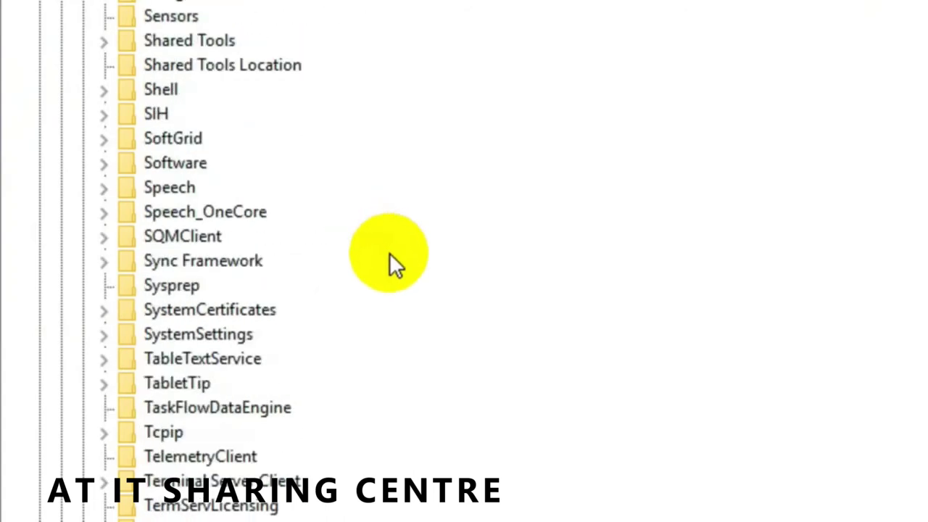
pyautogui.click(137, 311)
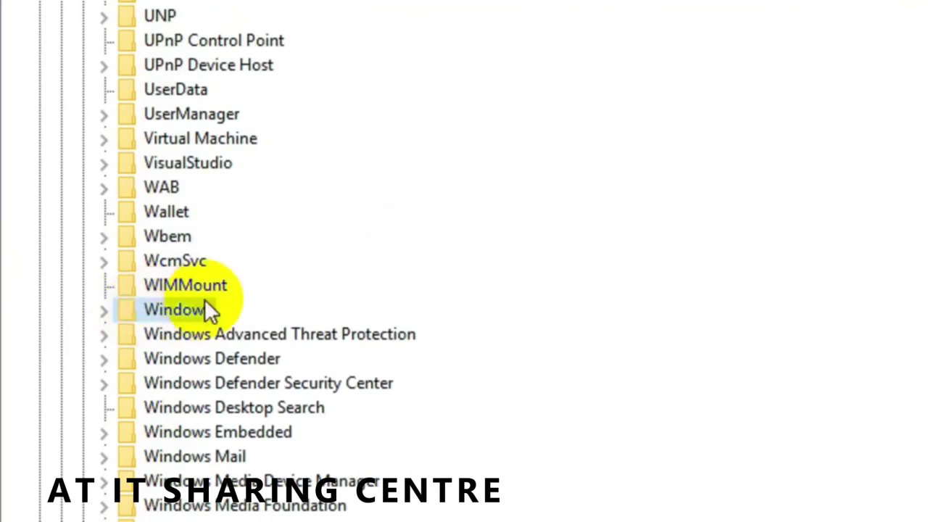
pyautogui.click(104, 310)
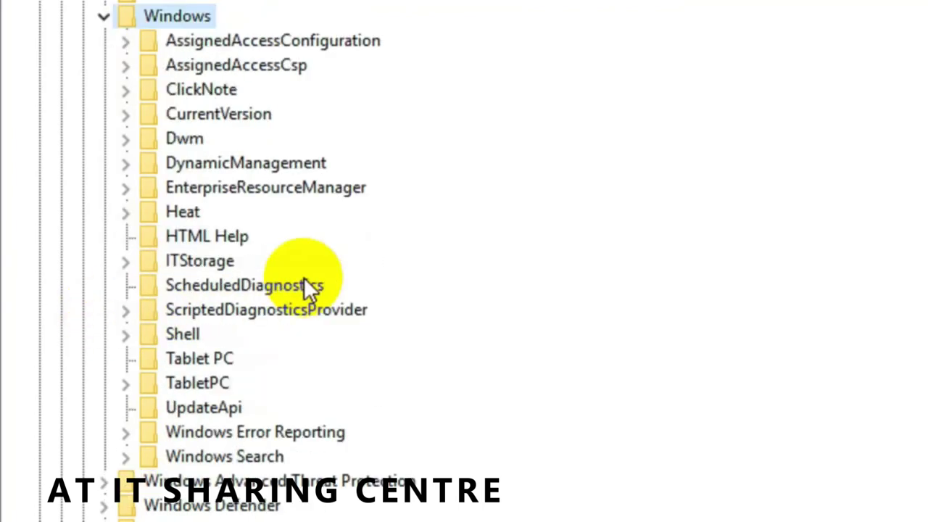
pyautogui.scroll(1, 222, 108)
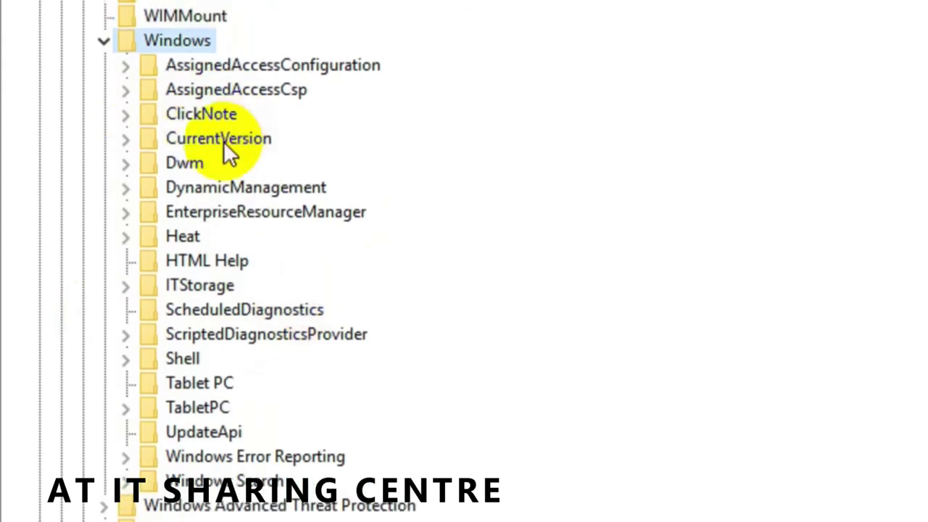
# Step: Expand the CurrentVersion key under Windows and select its Explorer subkey
pyautogui.click(209, 144)
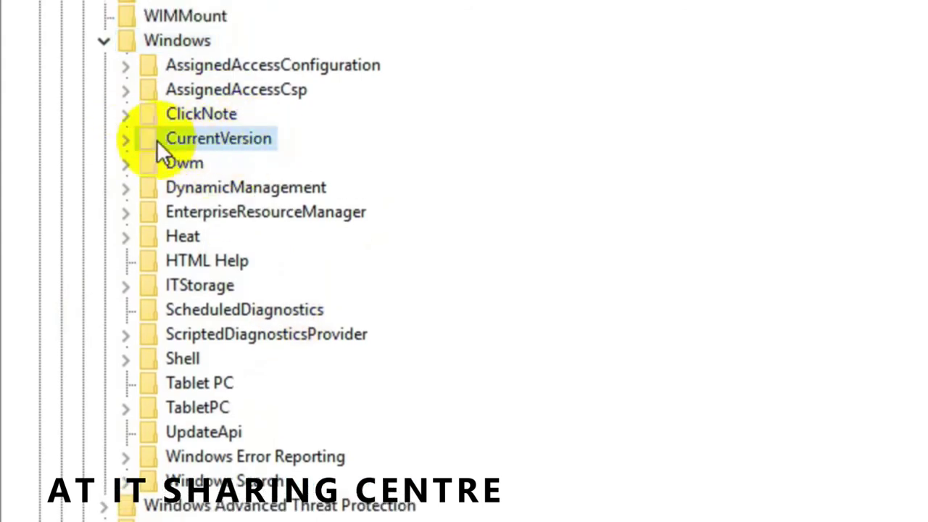
pyautogui.click(124, 143)
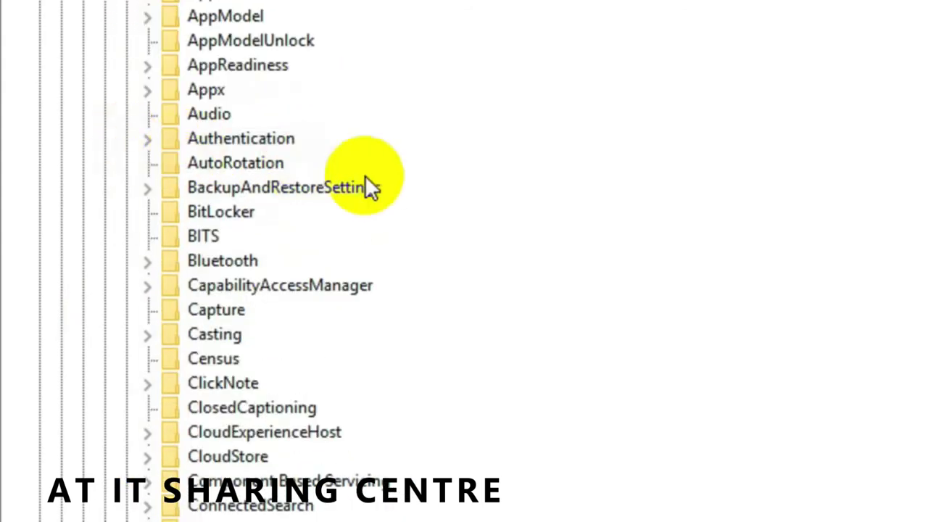
pyautogui.scroll(-3, 383, 185)
pyautogui.scroll(-4, 383, 189)
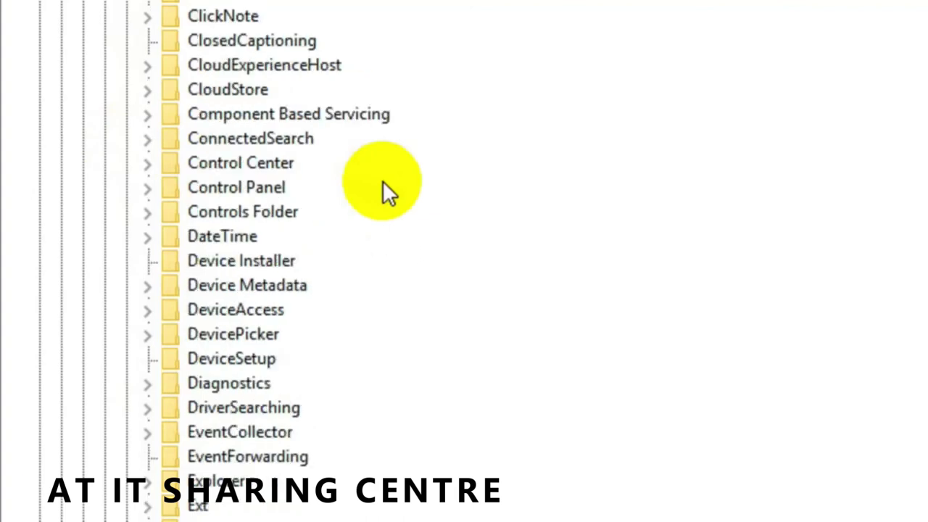
pyautogui.click(192, 332)
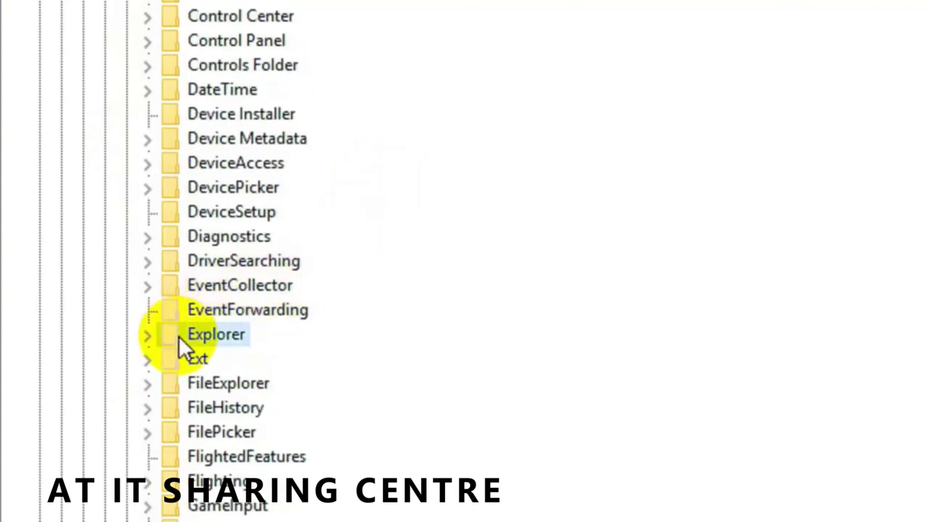
# Step: Create a new key under Explorer and name it Shell Icons
pyautogui.rightClick(210, 334)
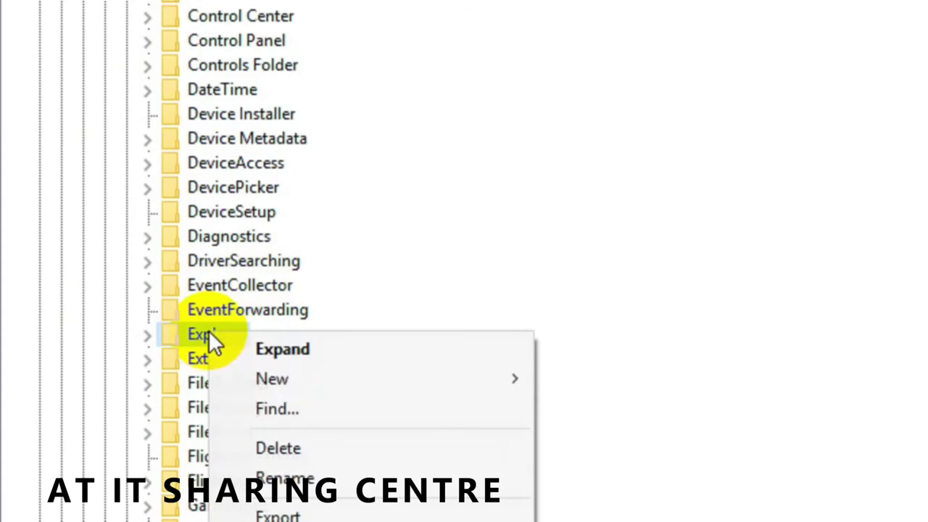
pyautogui.moveTo(278, 378)
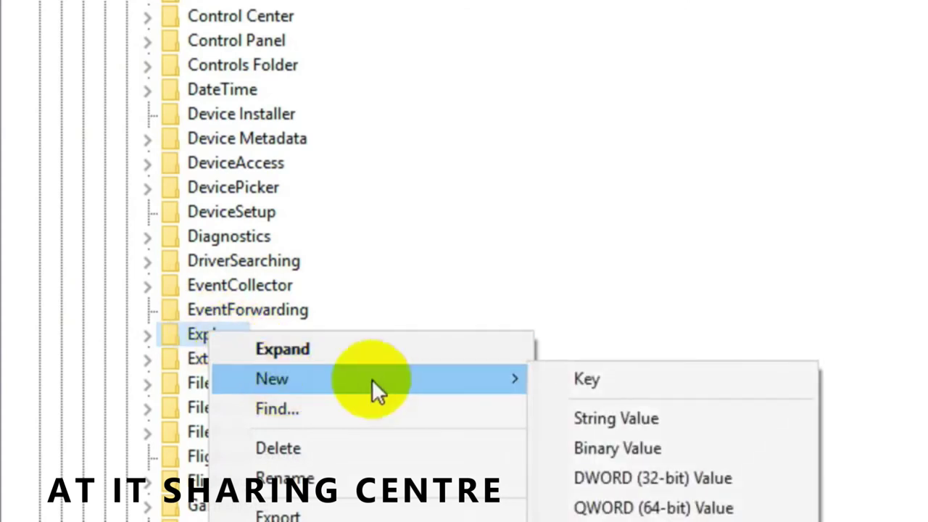
pyautogui.click(615, 377)
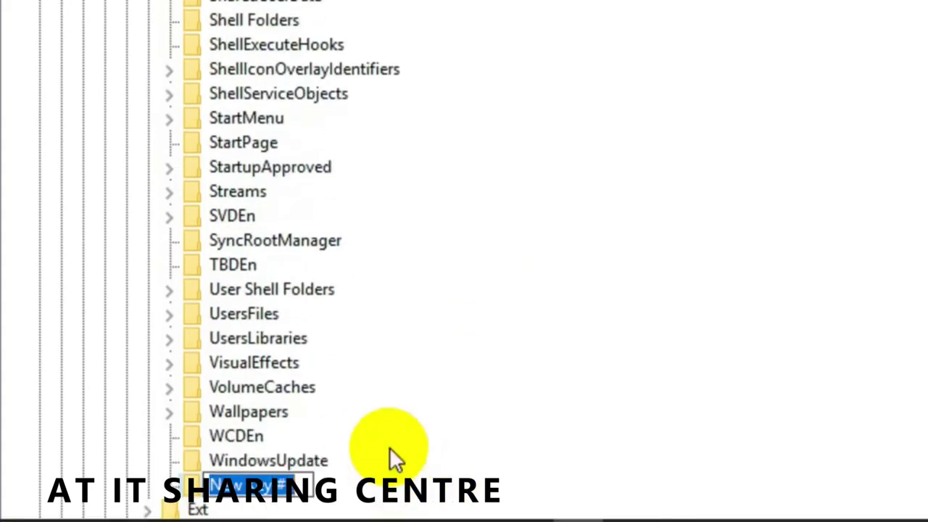
pyautogui.scroll(-5, 411, 370)
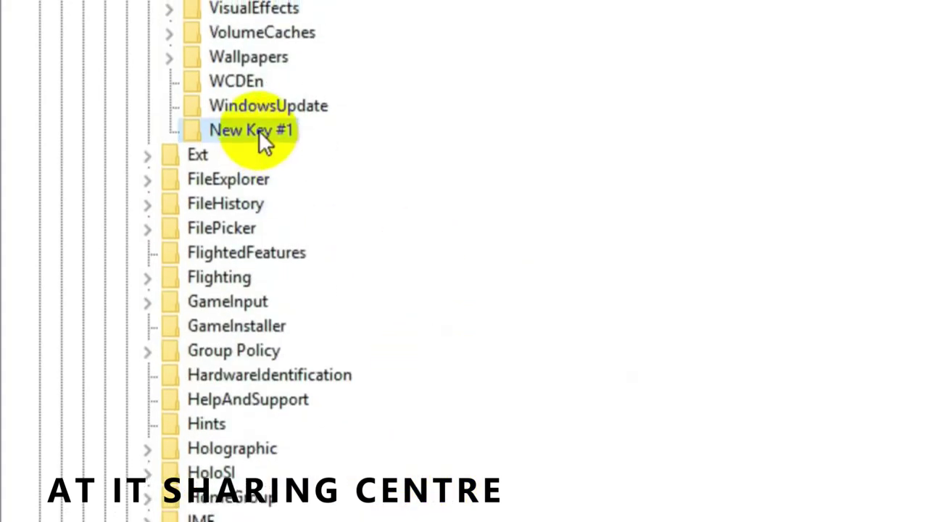
pyautogui.rightClick(259, 125)
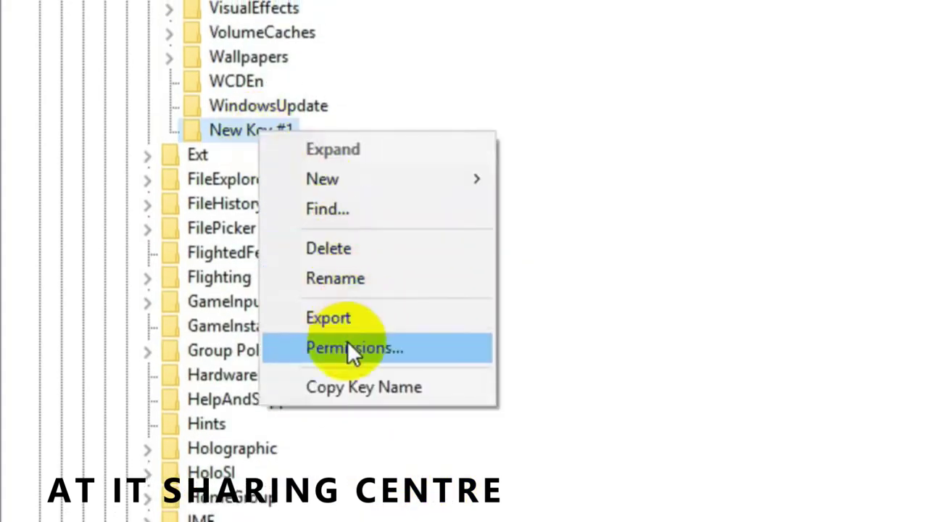
pyautogui.click(342, 284)
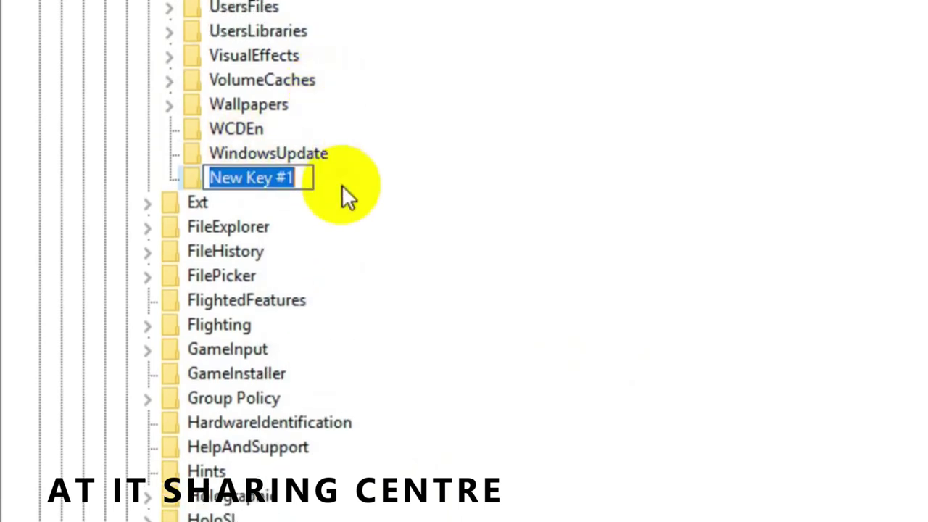
pyautogui.write('Shell')
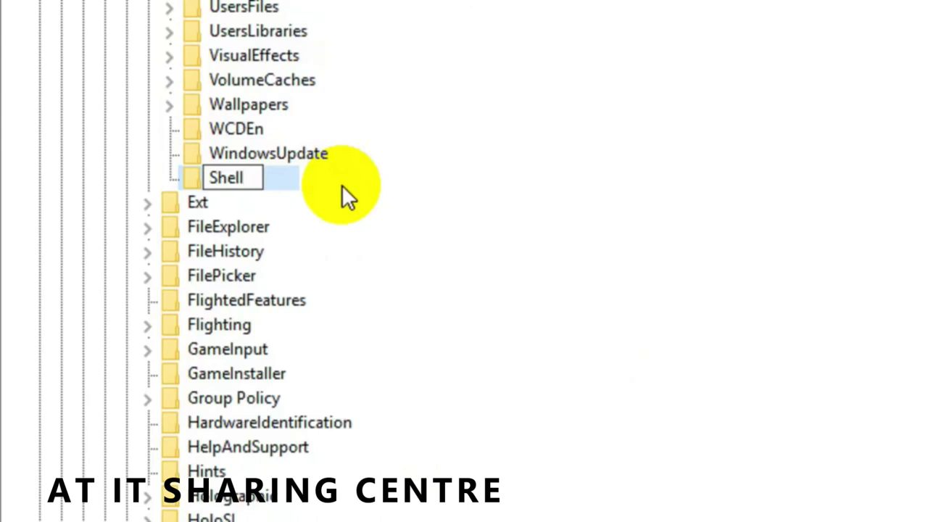
pyautogui.write(' Icons')
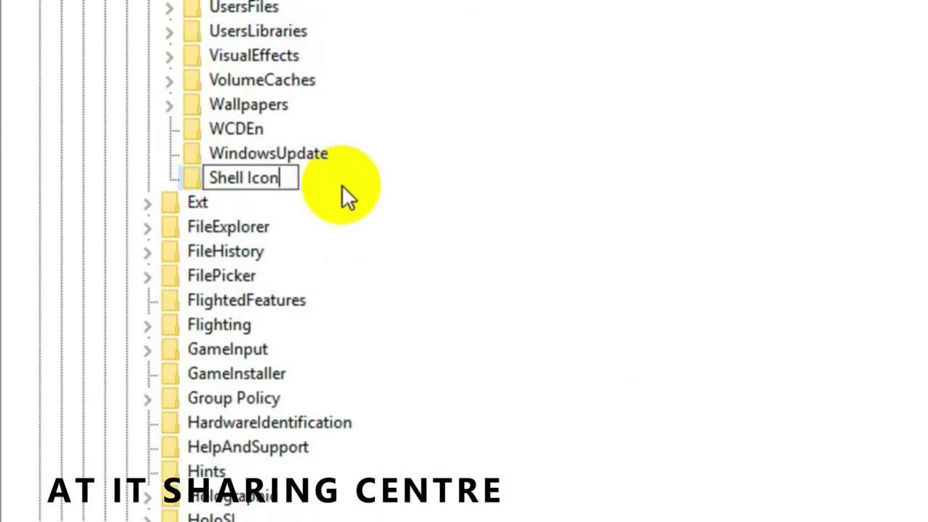
pyautogui.click(389, 157)
# Step: Add a new string value named 29 to the Shell Icons key
pyautogui.rightClick(230, 147)
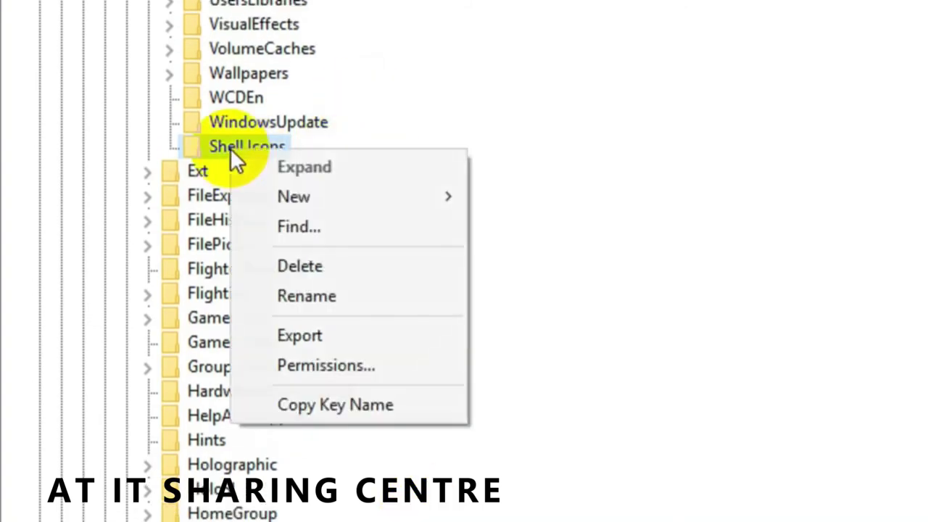
pyautogui.moveTo(292, 201)
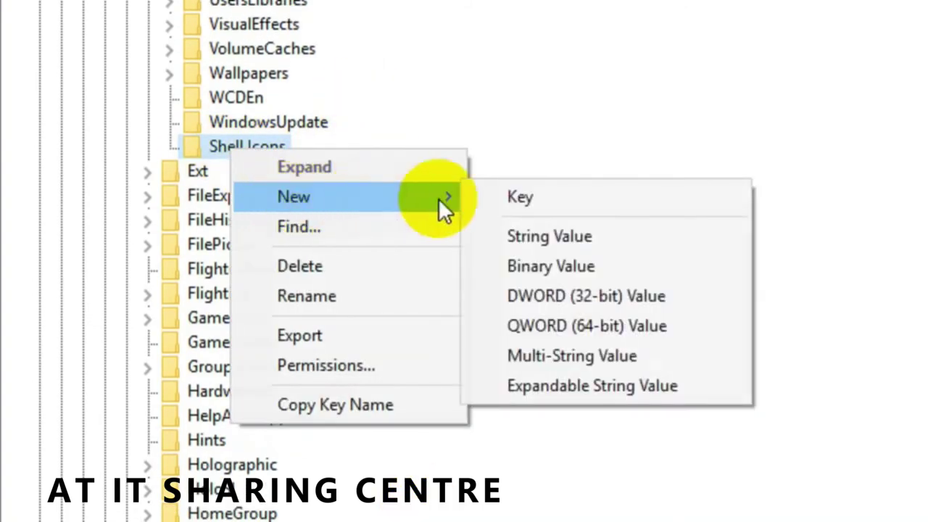
pyautogui.click(551, 238)
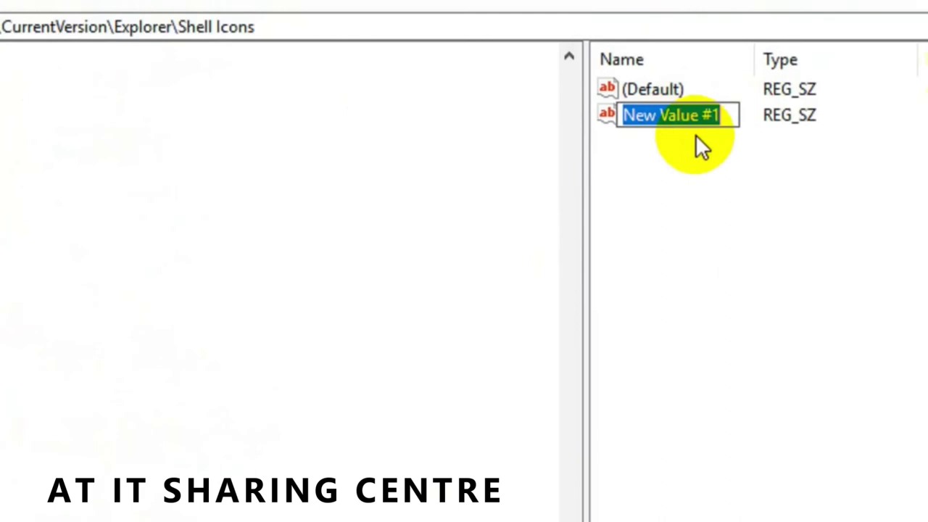
pyautogui.write('29')
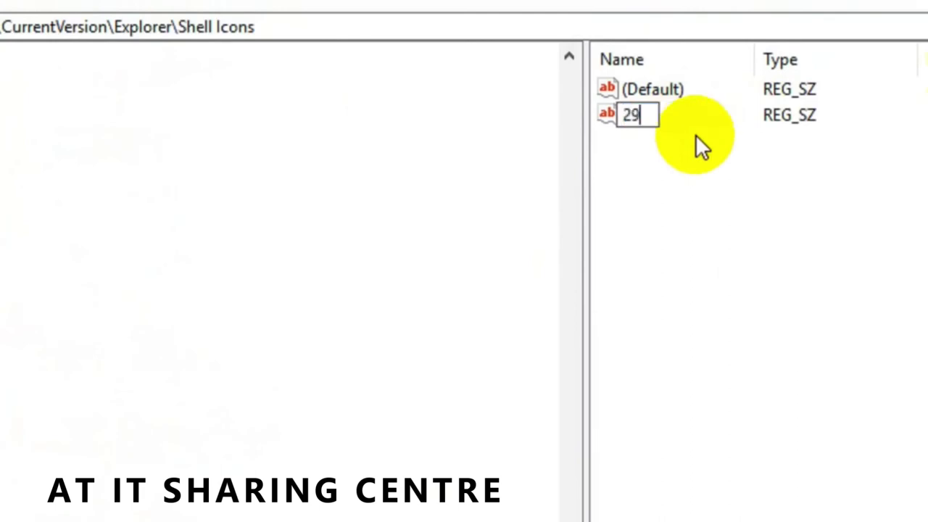
pyautogui.press('Return')
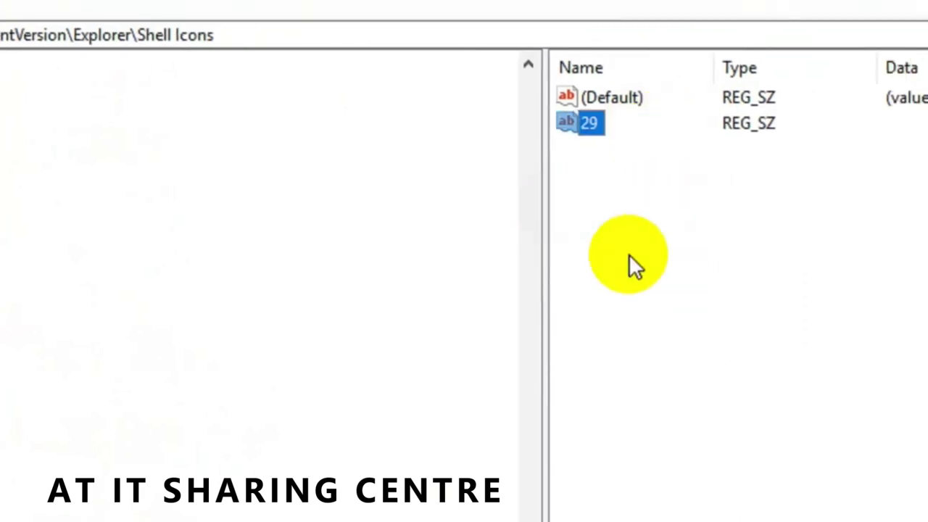
pyautogui.click(614, 187)
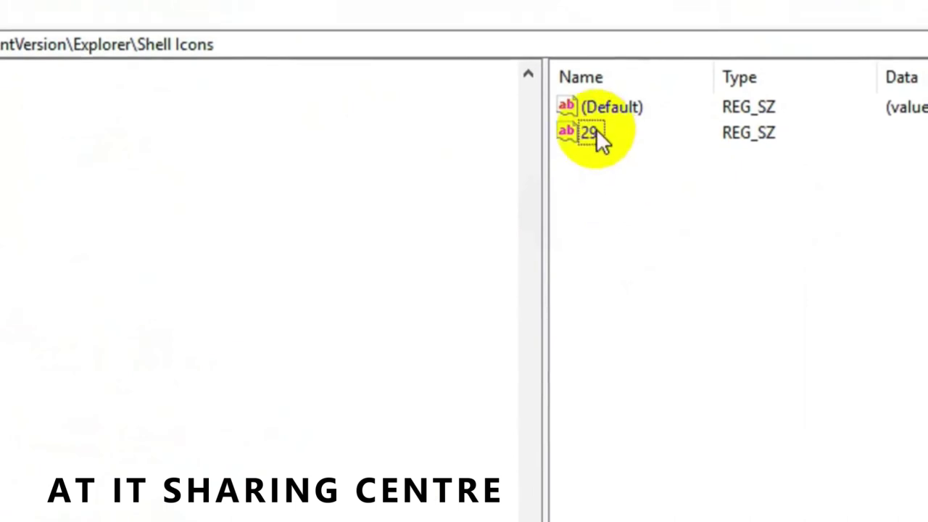
# Step: Set the value data of string 29 to %windir%System32\Shell32.dll,-50 and check the entry in the value list
pyautogui.doubleClick(591, 133)
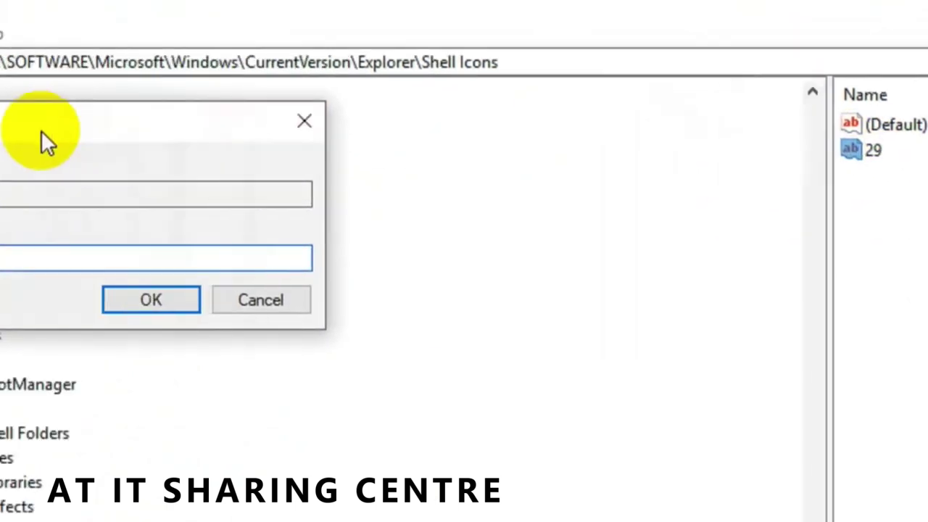
pyautogui.moveTo(42, 133); pyautogui.dragTo(885, 257)
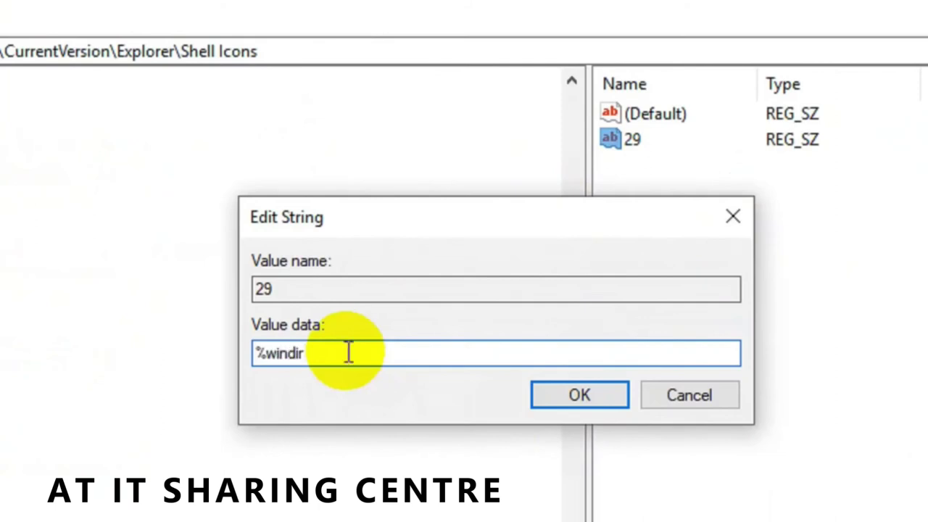
pyautogui.write('System32\\')
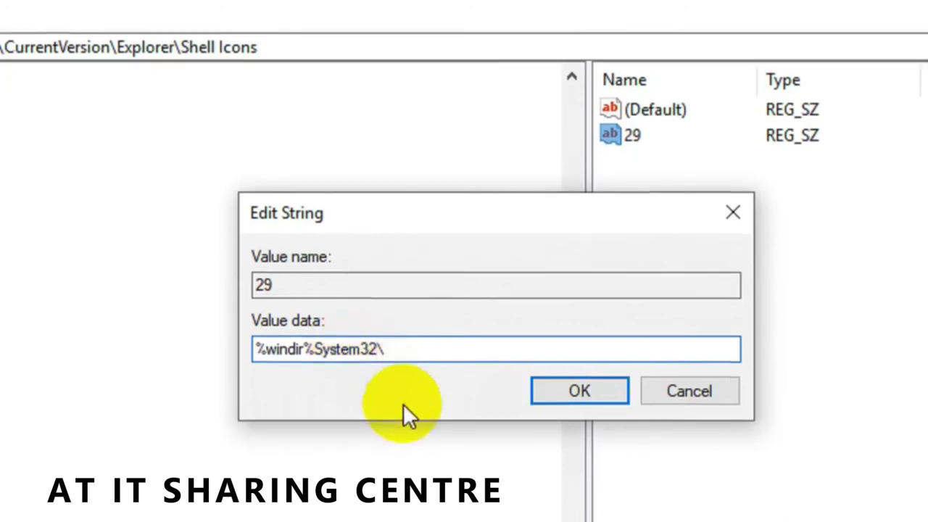
pyautogui.write('S')
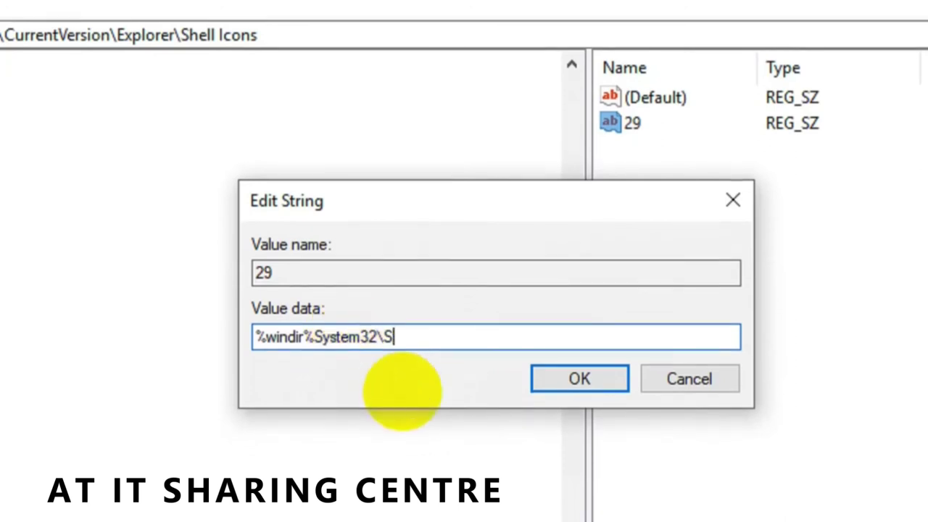
pyautogui.write('hell32.')
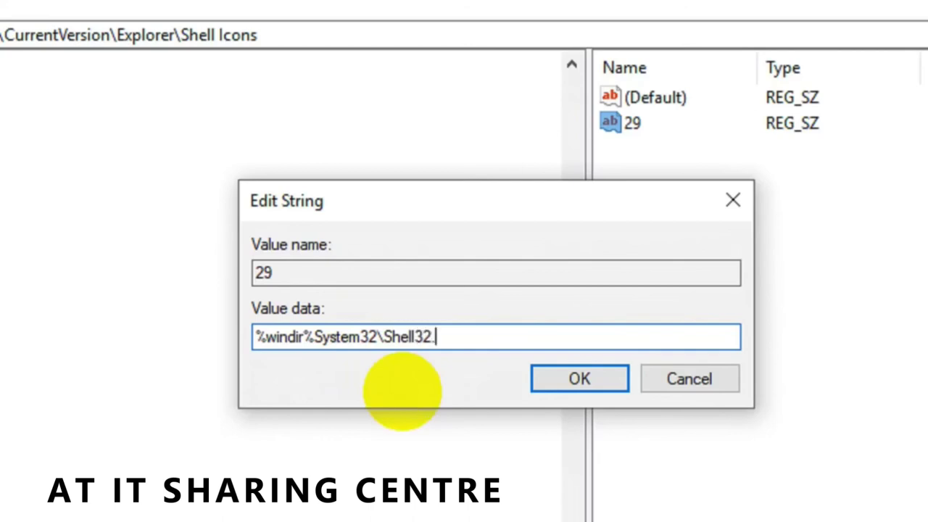
pyautogui.write('dll,-50')
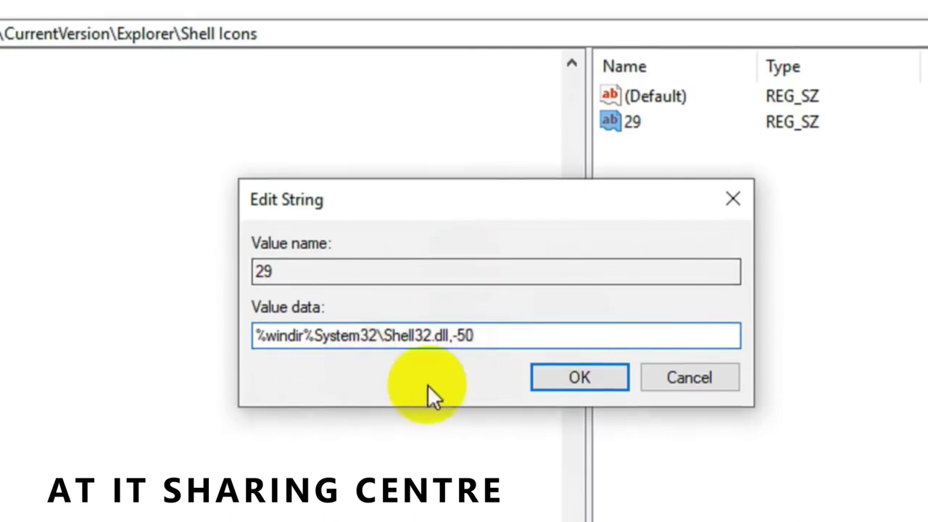
pyautogui.click(582, 372)
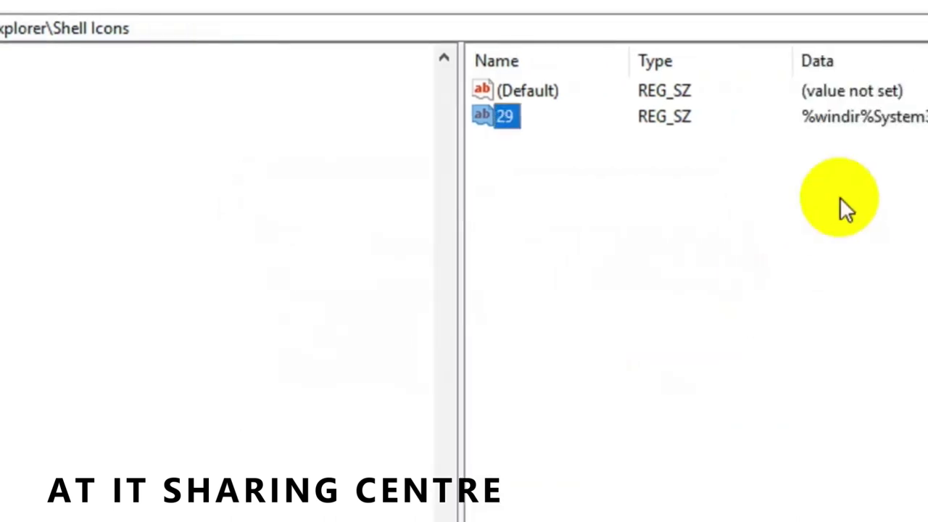
pyautogui.click(728, 135)
pyautogui.moveTo(679, 139); pyautogui.dragTo(831, 92)
pyautogui.moveTo(761, 134); pyautogui.dragTo(777, 184)
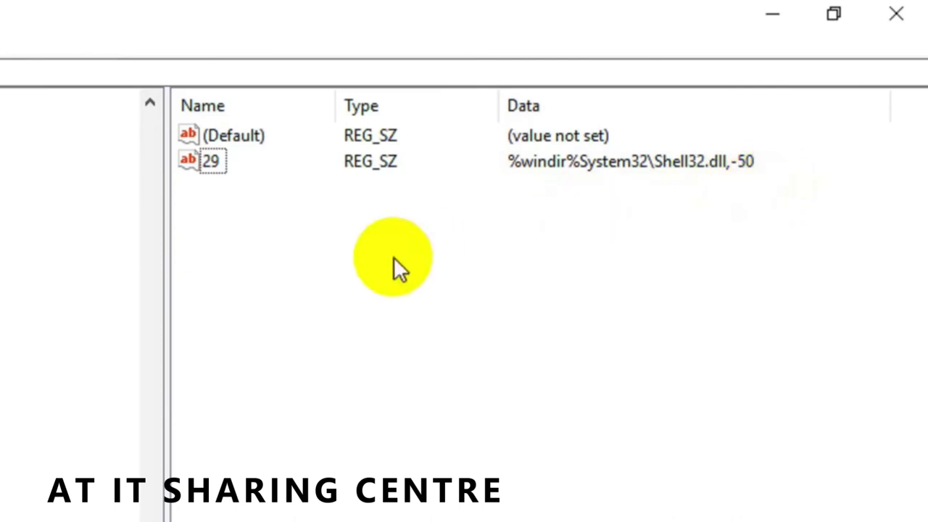
# Step: Close the Registry Editor and refresh the desktop
pyautogui.click(903, 18)
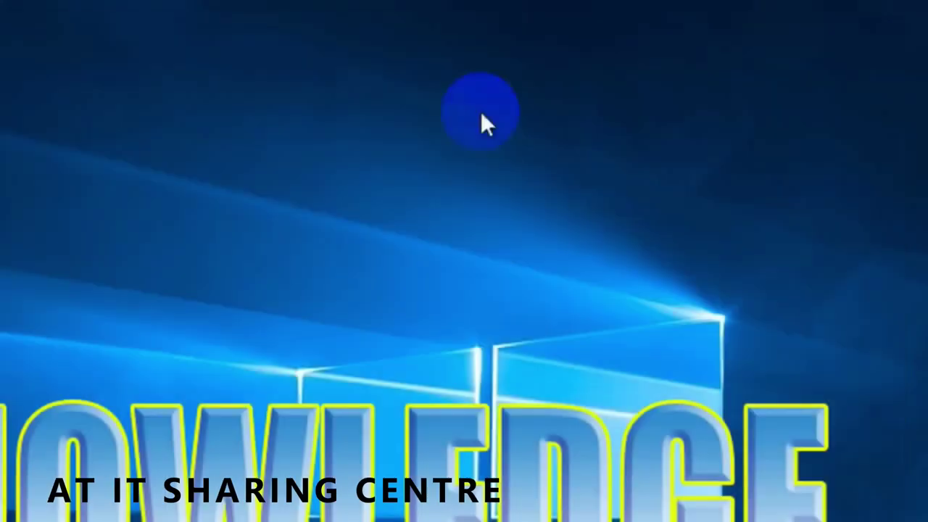
pyautogui.rightClick(201, 198)
pyautogui.click(244, 273)
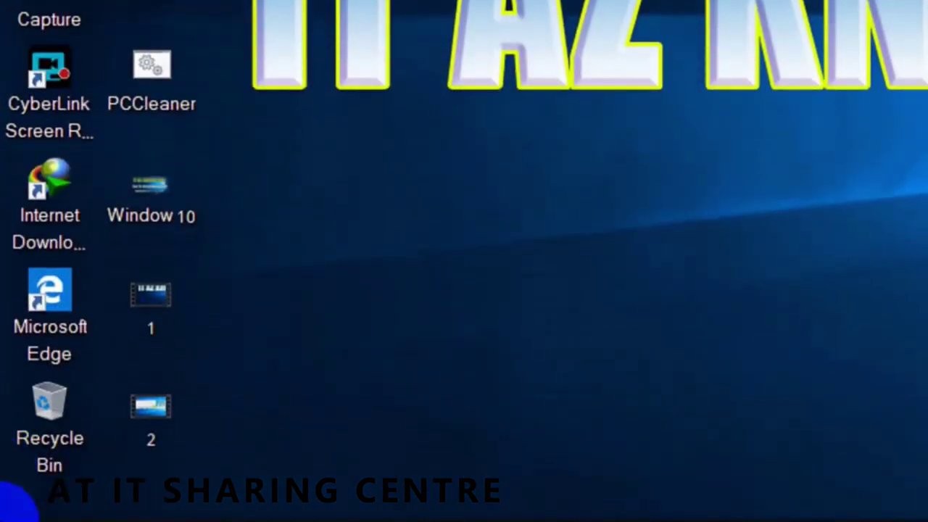
# Step: Restart the computer to apply the registry changes
pyautogui.click(21, 501)
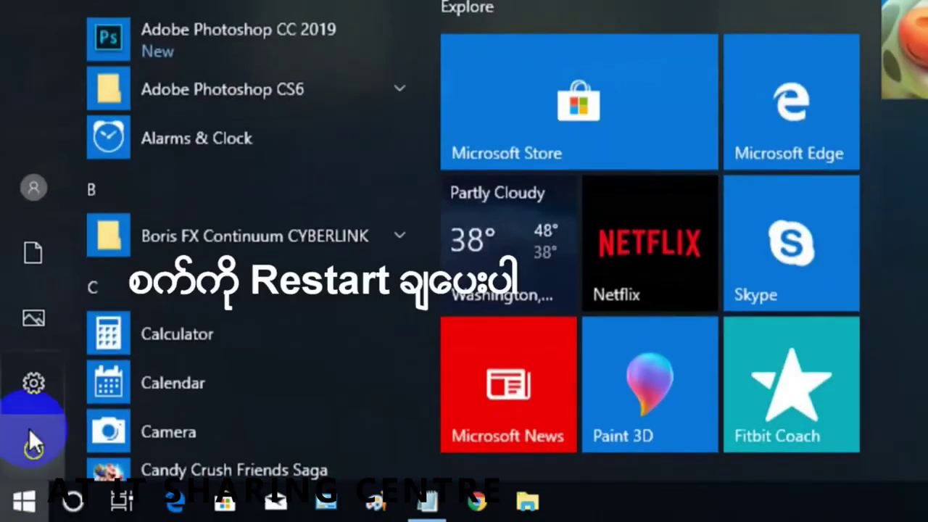
pyautogui.click(38, 449)
pyautogui.click(94, 373)
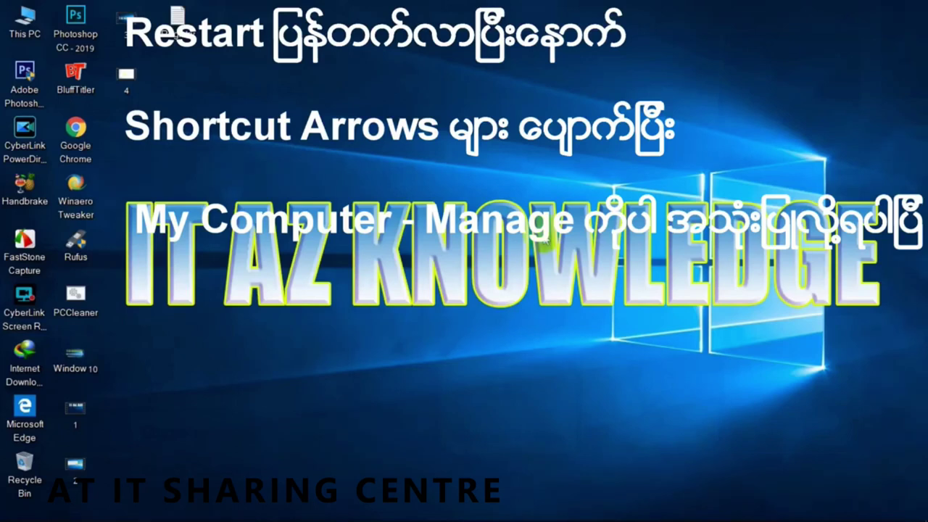